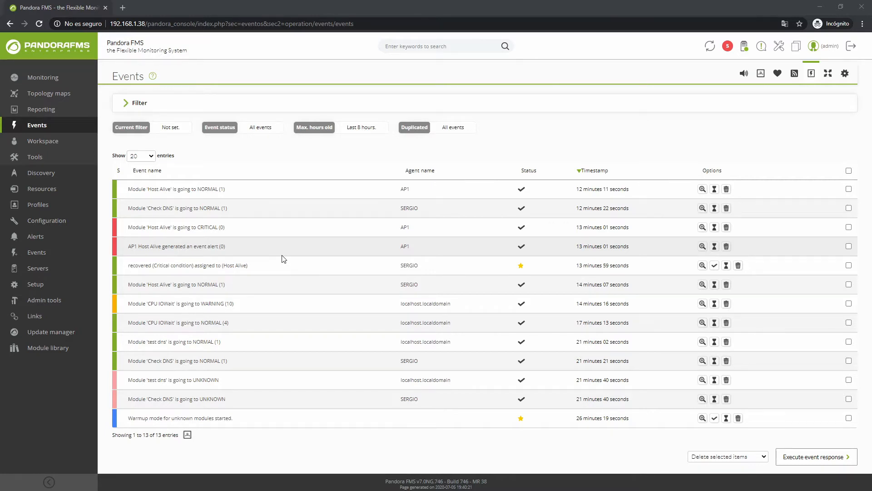
- Open the alert correlation list in a new browser tab and open the Event Correlation alert for configuration
mouse_move(46, 237)
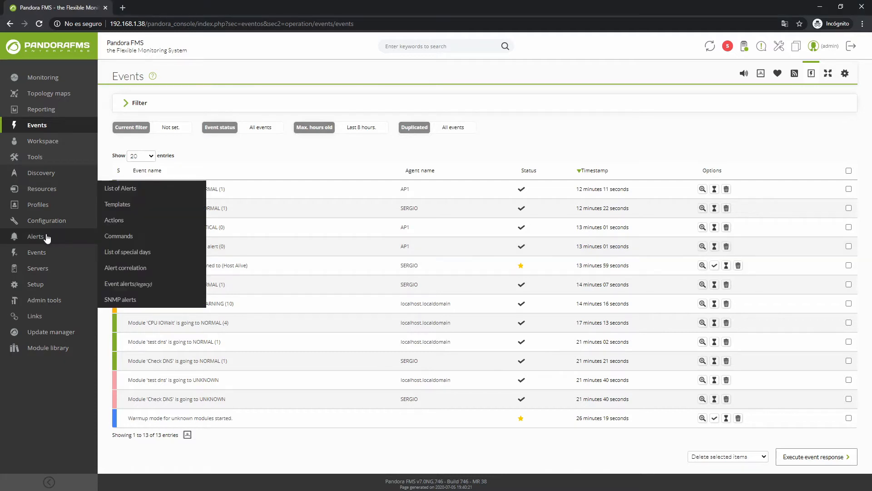
middle_click(117, 272)
click(150, 8)
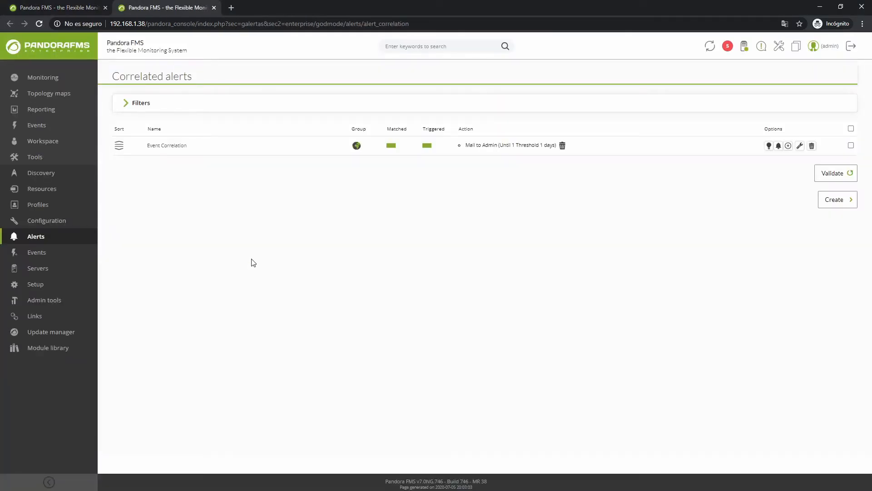
click(160, 146)
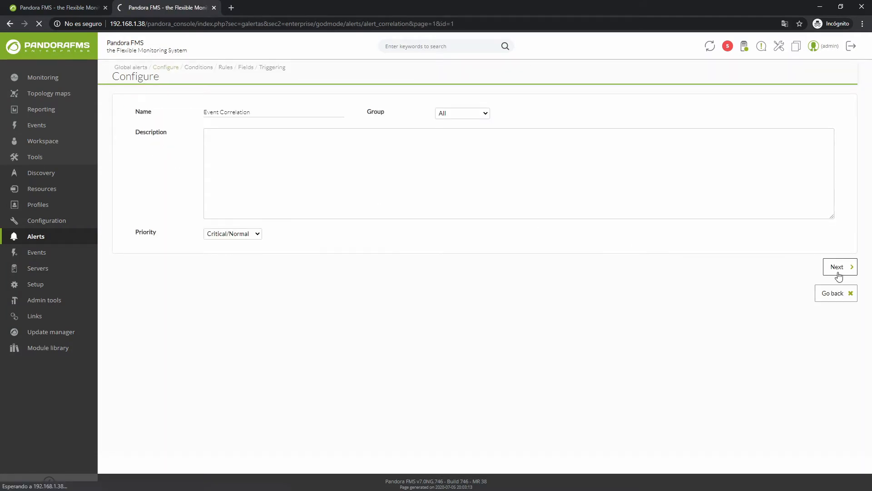
- Go through the Event Correlation alert's wizard pages and examine its rule definition and alert fields
click(835, 269)
click(836, 261)
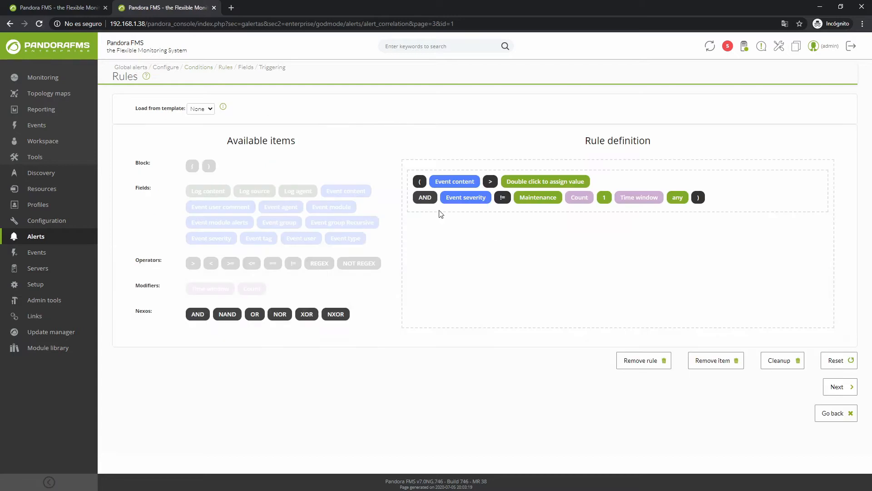
click(838, 387)
scroll(832, 390, down, 3)
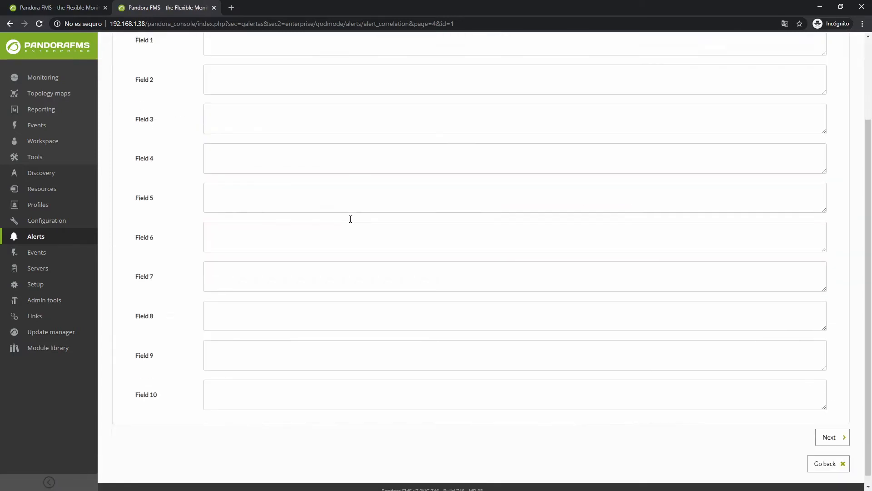
click(846, 435)
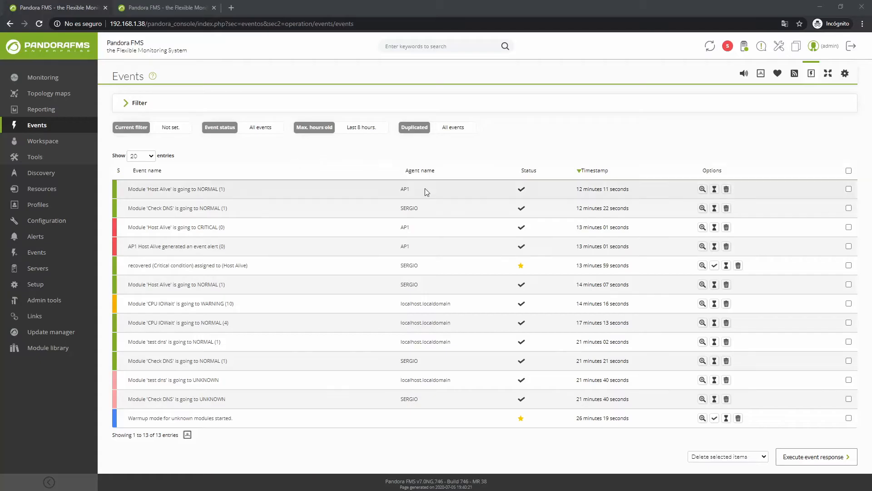
- Return to the Events page and examine the responses available for selected events
click(758, 459)
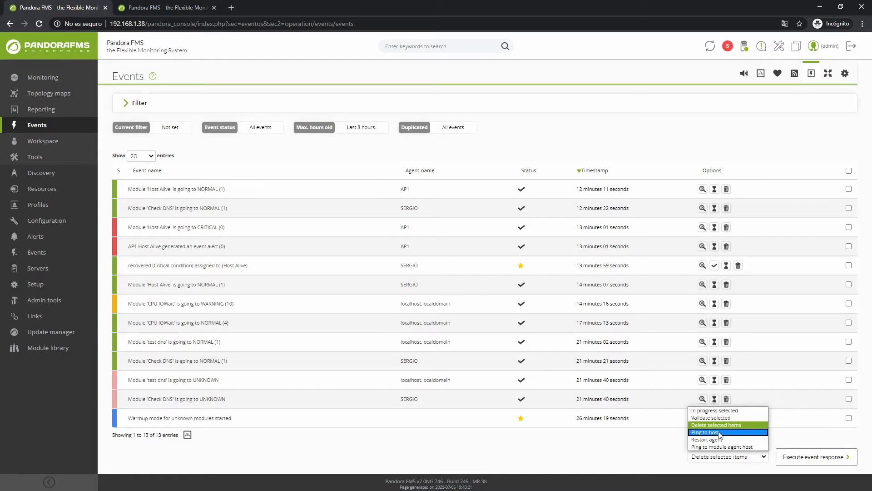
click(660, 452)
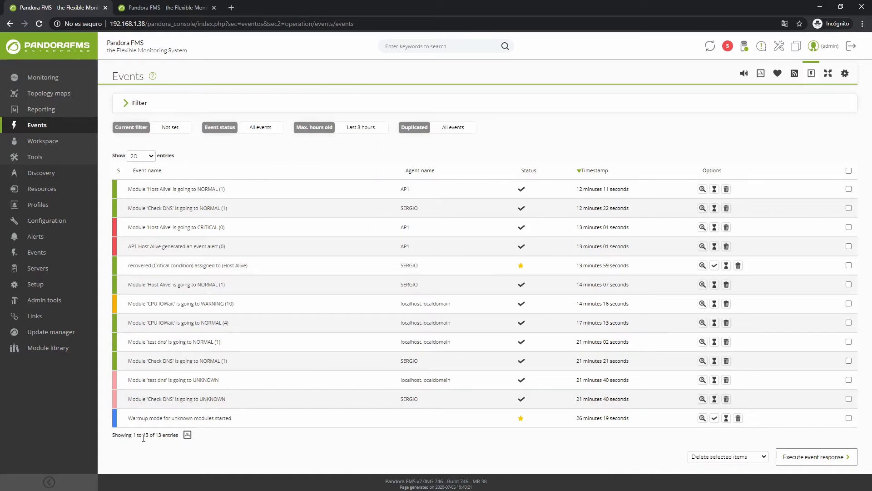
- Expand the event filter and examine its Group, Event status and Event type choices
click(138, 103)
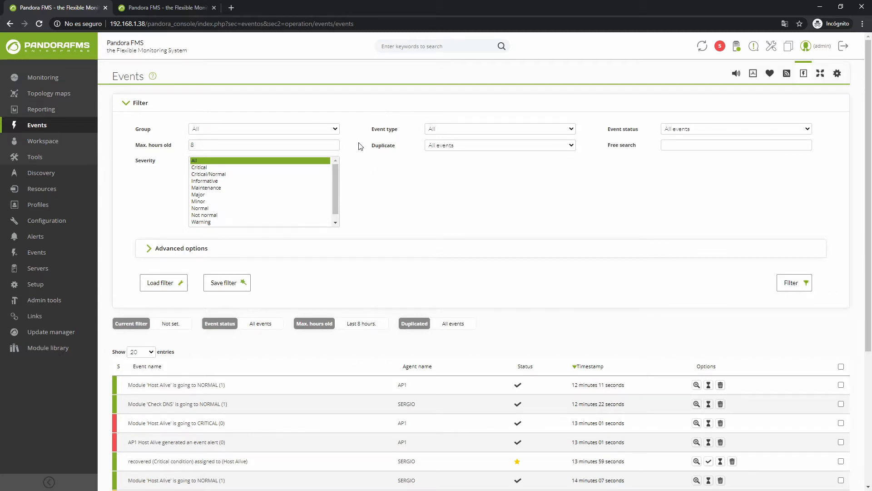
click(337, 132)
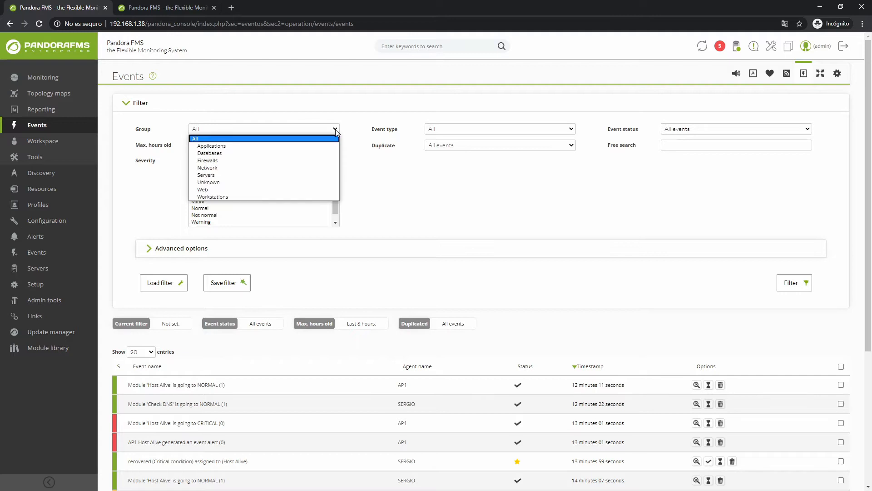
click(335, 131)
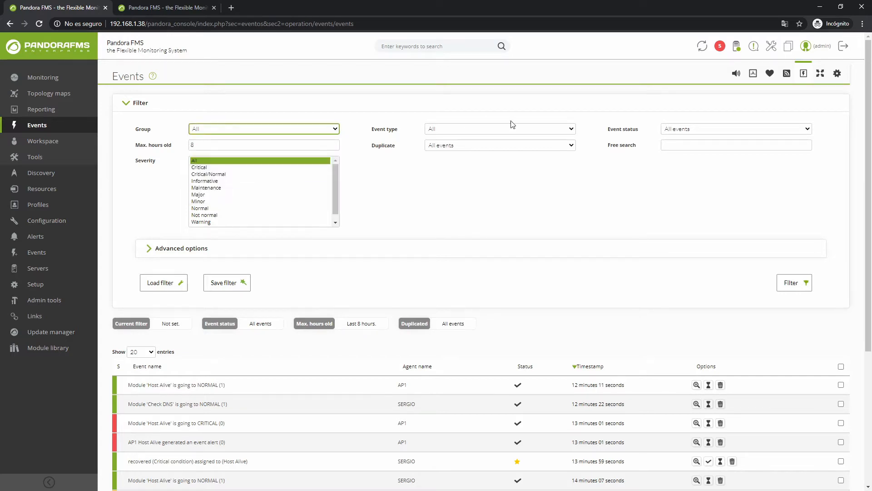
click(747, 128)
click(716, 130)
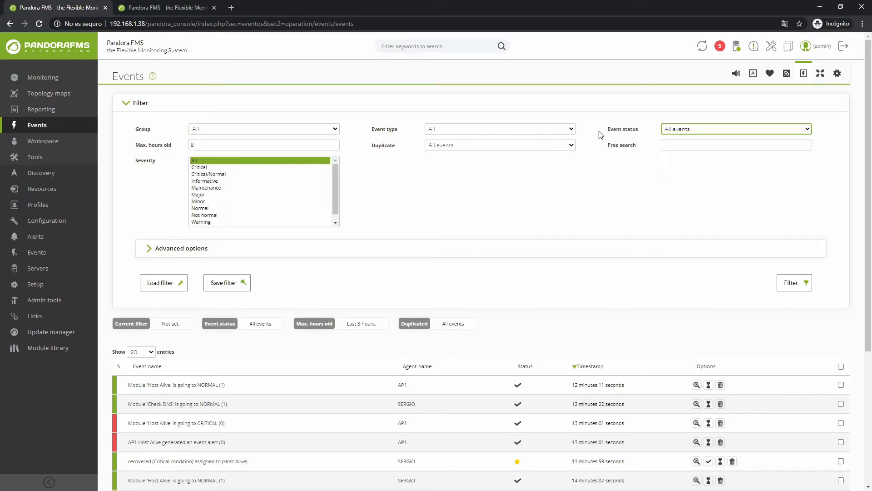
click(453, 132)
click(458, 133)
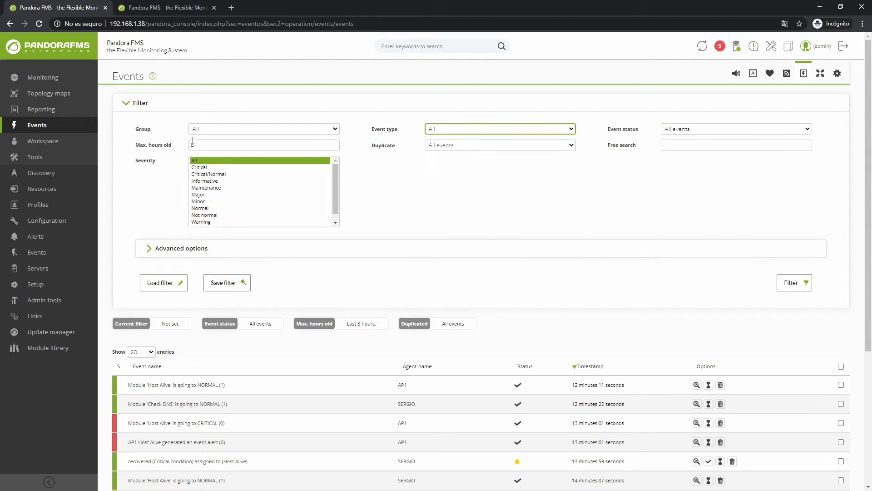
click(465, 133)
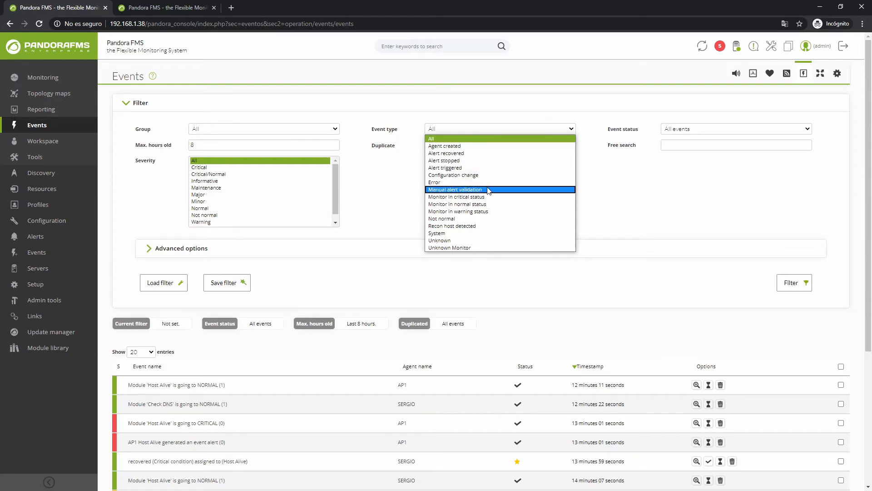
click(555, 138)
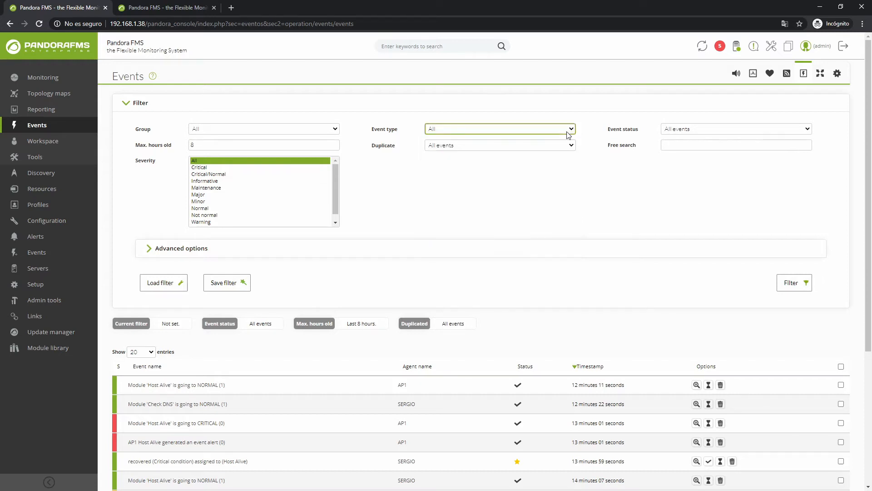
- Expand the filter's advanced options and restrict the agent search to AP1
click(177, 248)
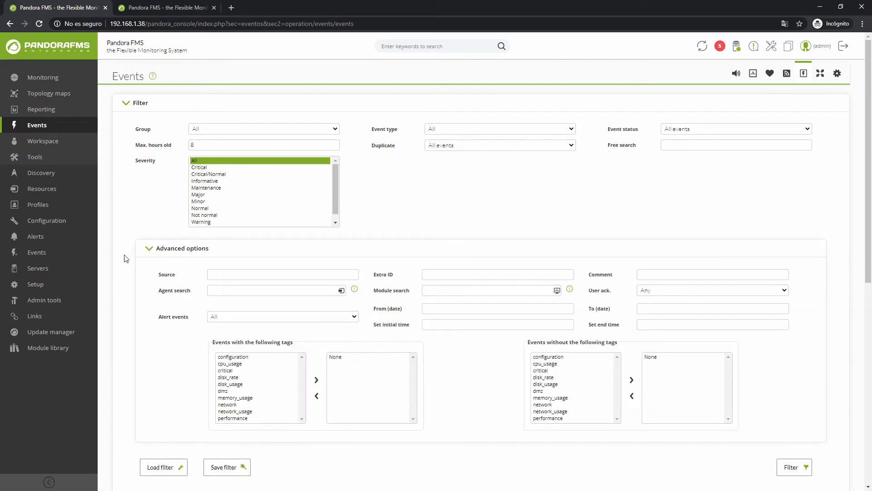
scroll(154, 267, down, 1)
click(268, 248)
text(AP1)
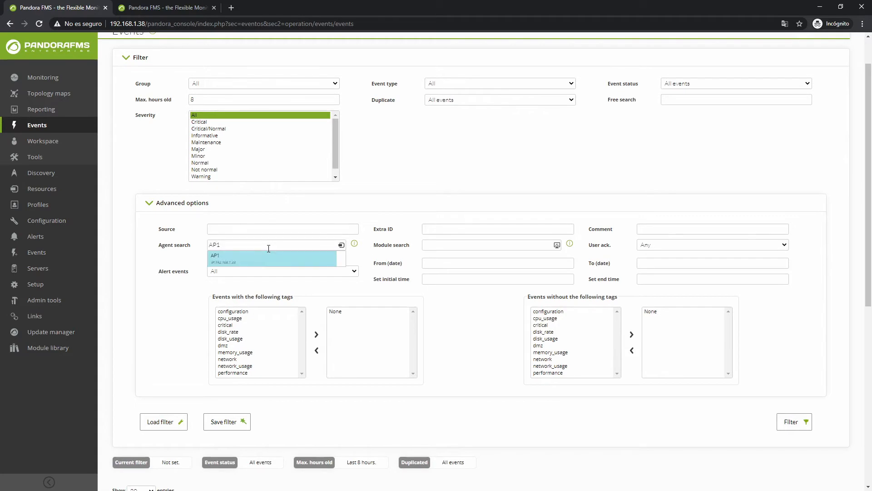
click(239, 264)
- Set the filter's date range from 2020/07/01 to 2020/07/05
click(444, 265)
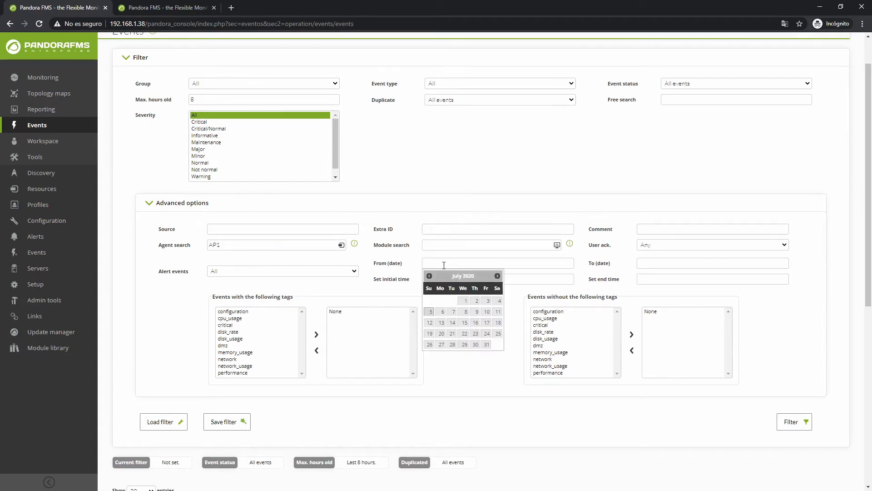
click(487, 301)
click(477, 265)
click(462, 303)
click(681, 263)
click(642, 311)
- Set the filter's initial time to 06:00:00 and its end time to 23:59:57
click(472, 279)
drag(431, 321, 448, 322)
click(652, 280)
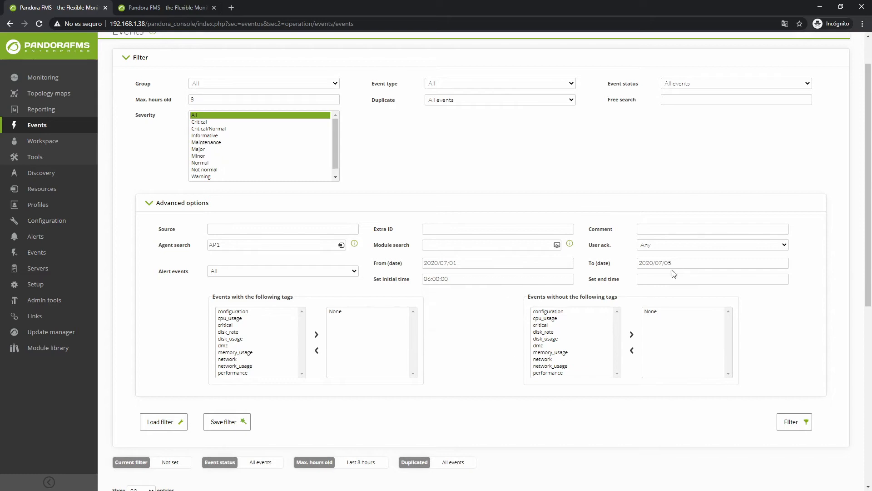
click(680, 323)
drag(680, 323, 710, 322)
drag(646, 333, 710, 333)
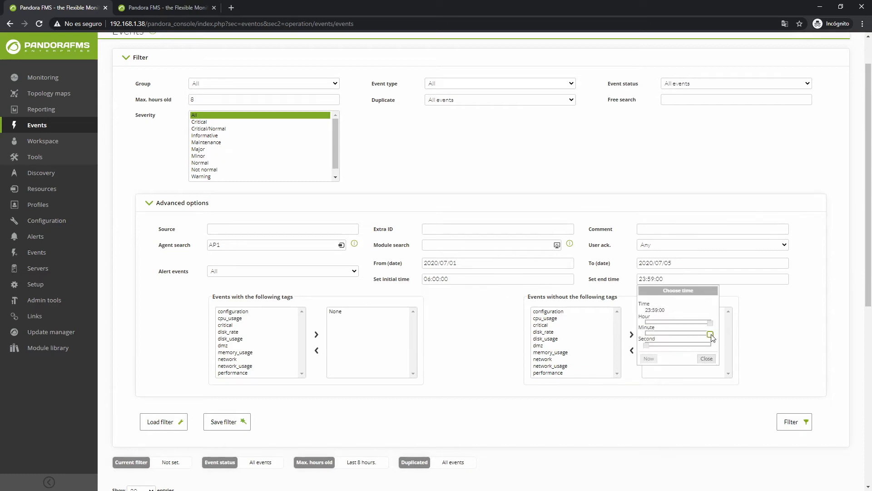
drag(646, 344, 708, 345)
click(706, 359)
- Save the settings as a new filter named Weekend for group All, and apply the filter to the event list
click(224, 421)
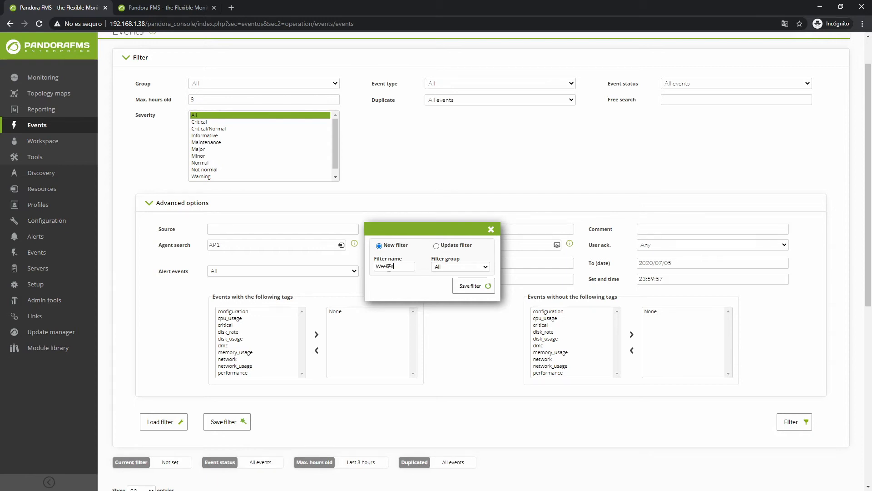
click(468, 285)
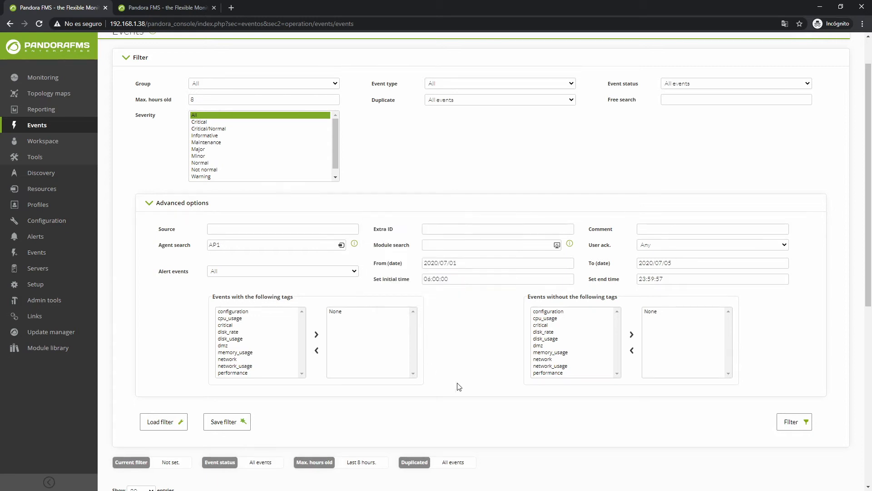
click(814, 424)
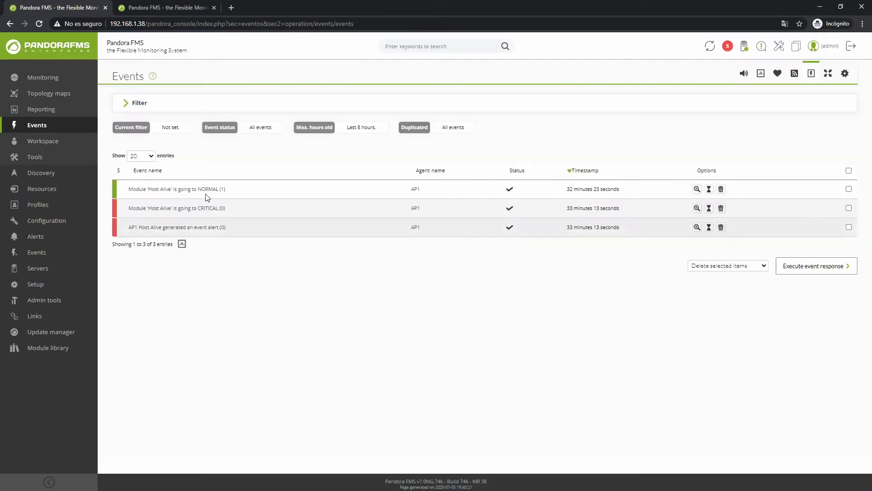
click(132, 103)
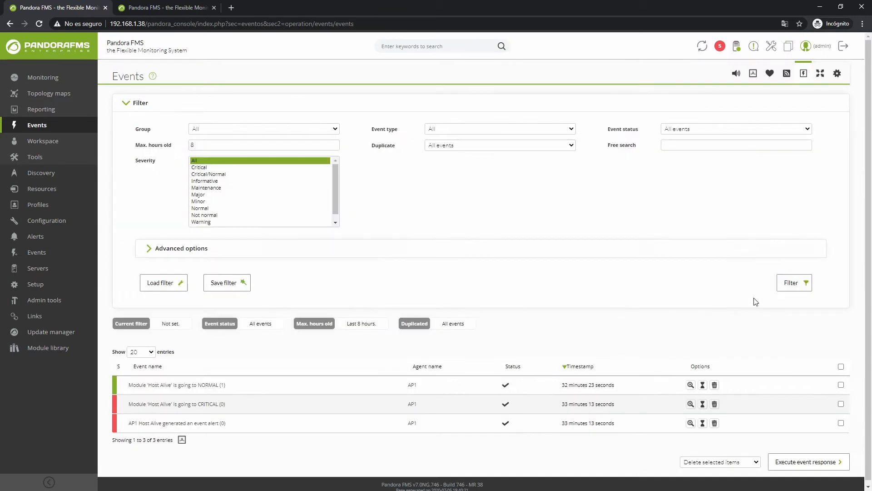
click(792, 283)
scroll(466, 288, down, 5)
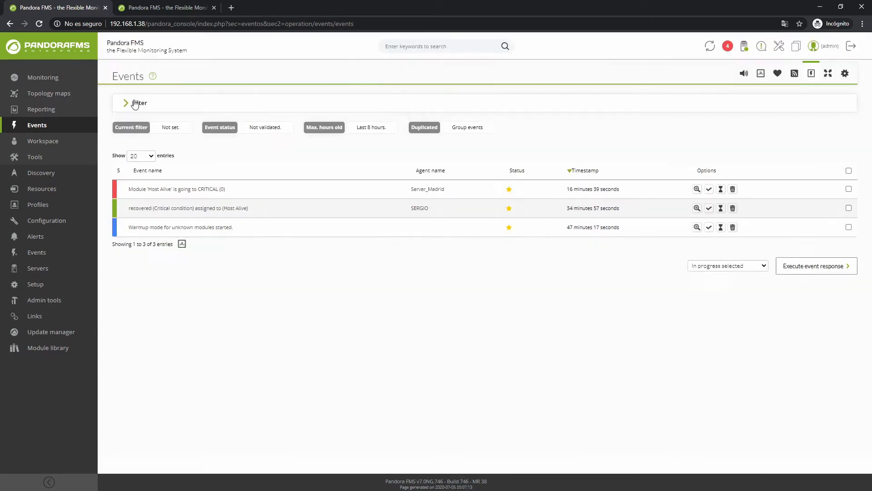
- Load the saved Weekend filter and apply it to the event list
click(128, 103)
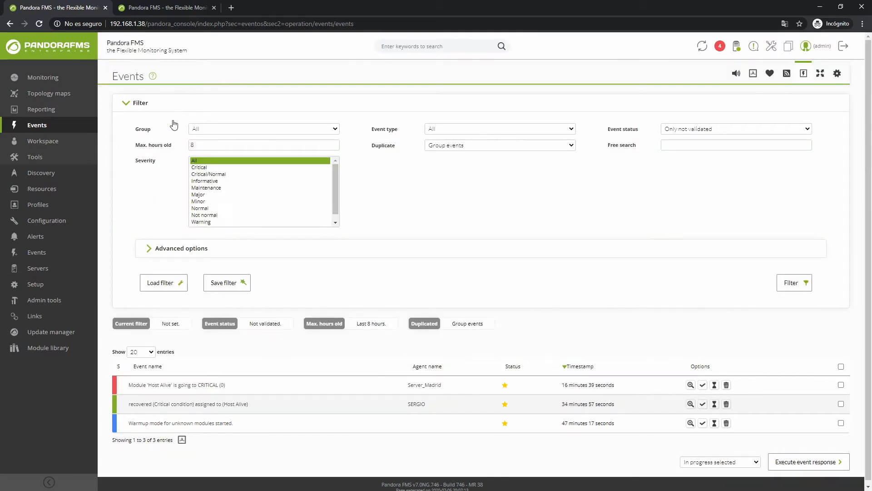
click(168, 282)
click(394, 256)
click(383, 288)
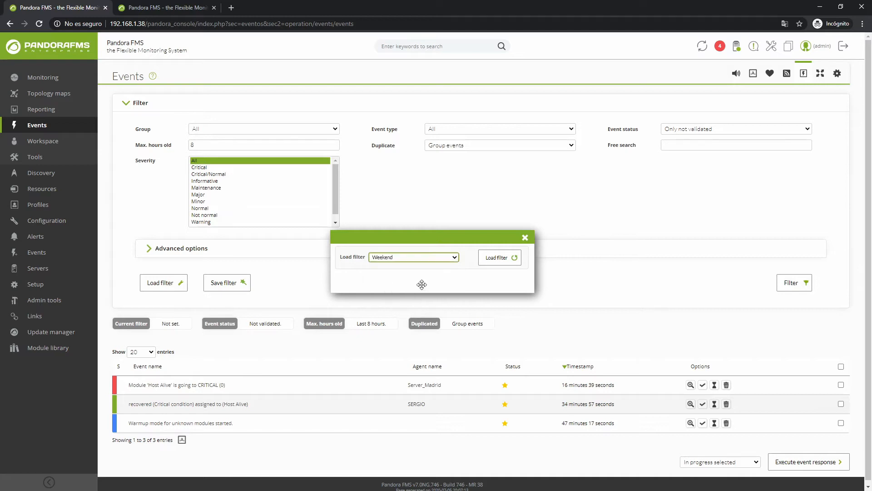
click(500, 257)
click(786, 289)
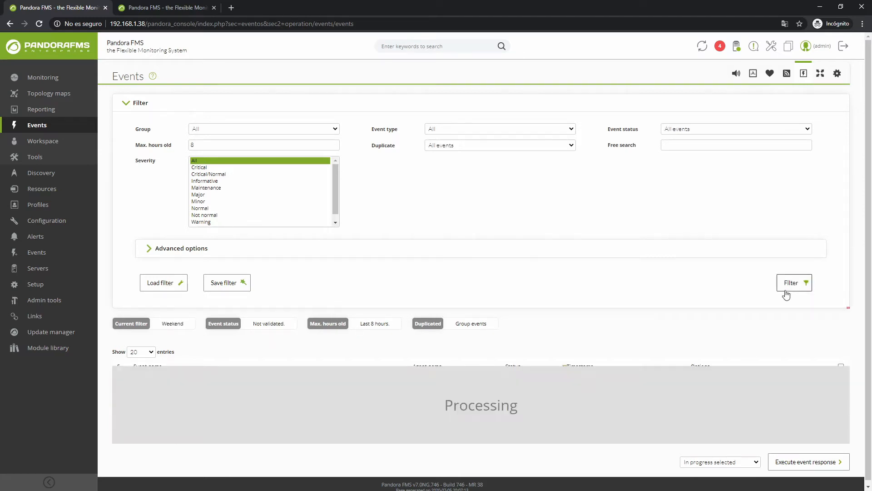
- Reopen the events view and examine the listed events' columns and statuses
mouse_move(102, 127)
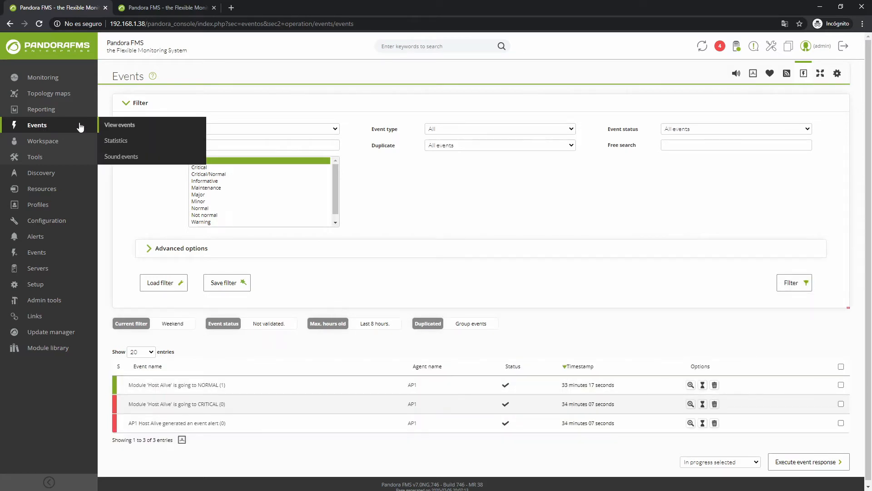
click(128, 123)
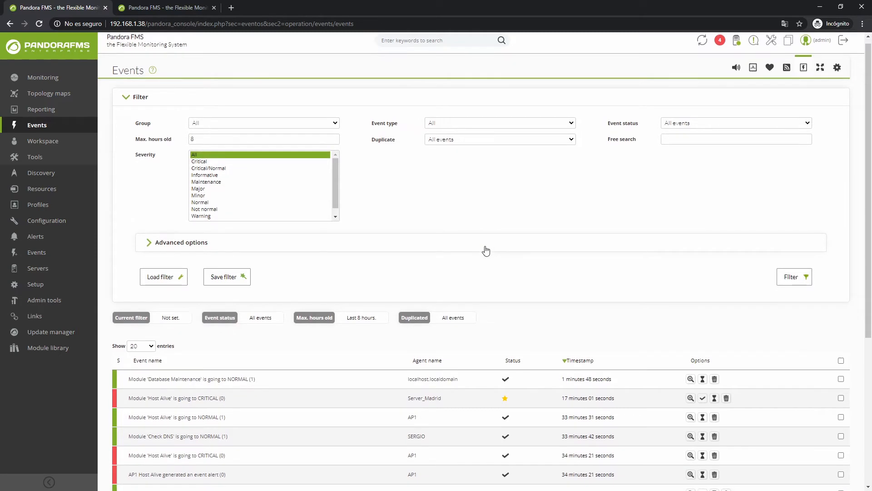
scroll(486, 250, down, 3)
scroll(464, 250, down, 3)
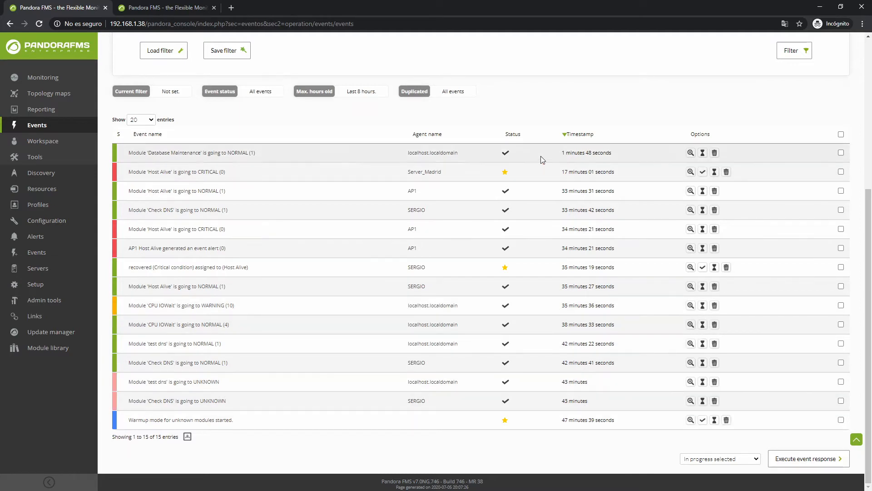
scroll(385, 140, up, 3)
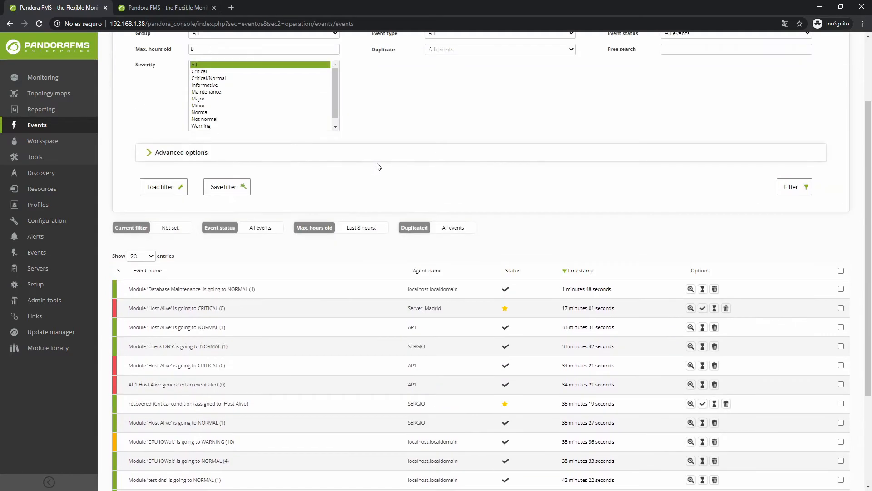
scroll(267, 230, up, 1)
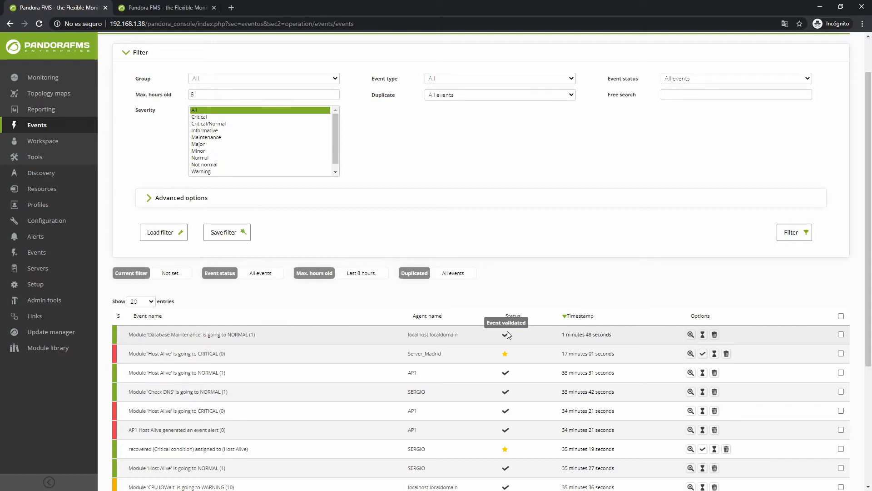
- Review the bulk actions available for the three newest events, and clear the event selection
scroll(507, 335, down, 1)
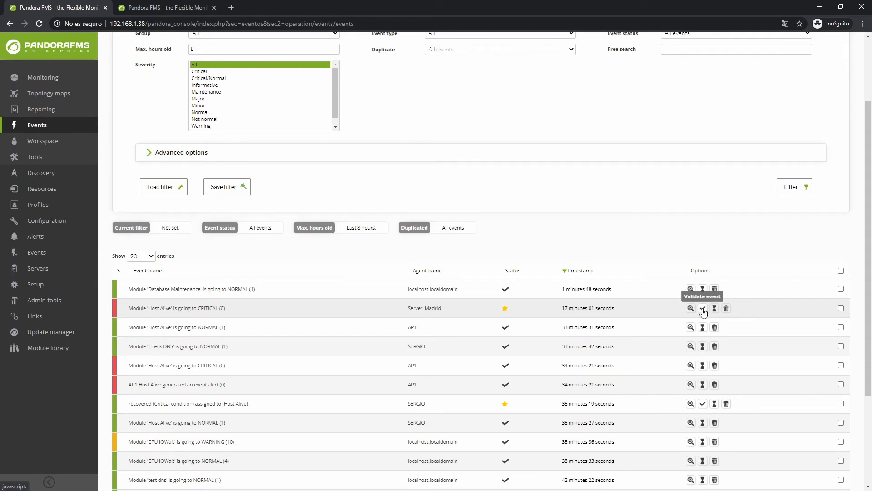
click(841, 289)
click(841, 308)
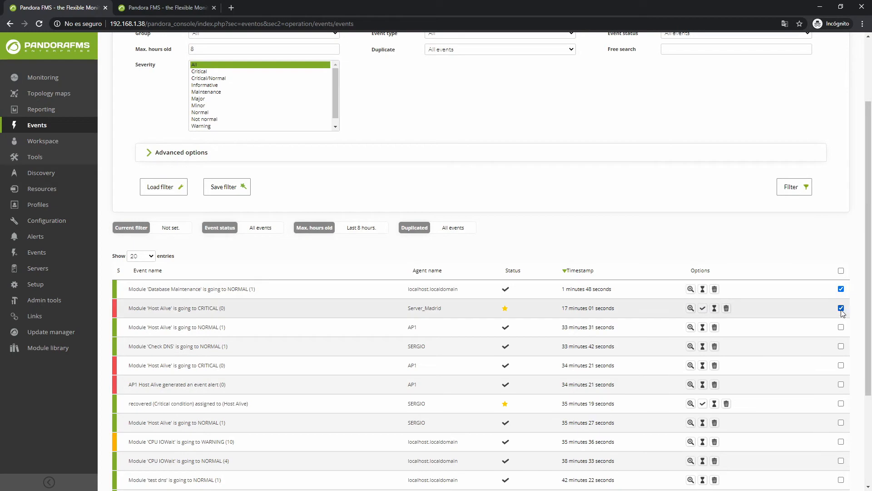
click(841, 327)
scroll(759, 401, down, 3)
click(727, 459)
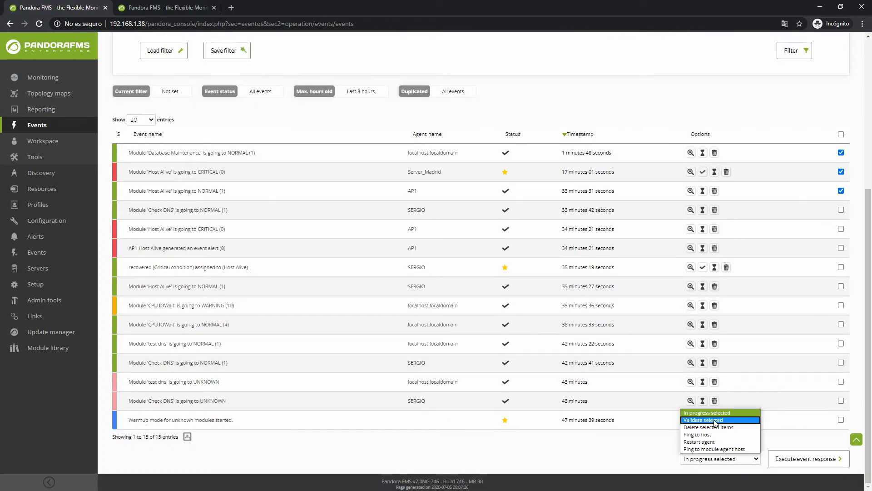
click(752, 423)
click(841, 191)
click(842, 173)
click(841, 154)
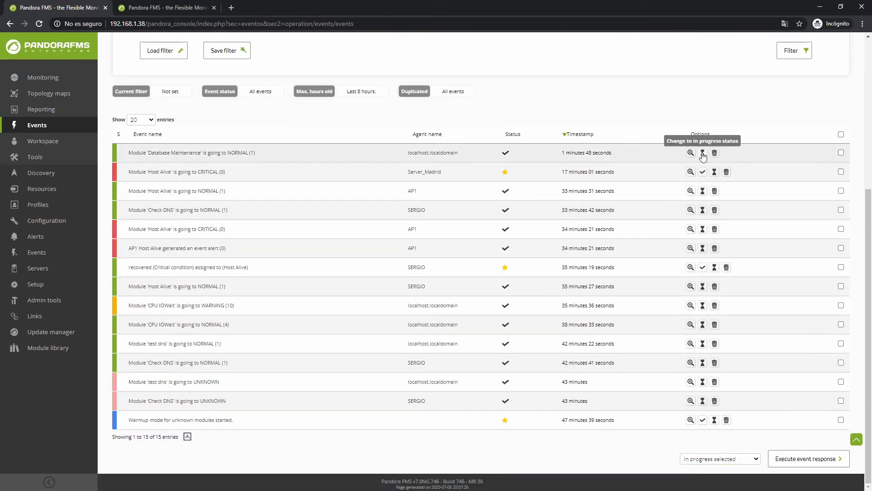
- Open the Server_Madrid 'Host Alive' critical event and review its response options, including the status choices
click(690, 172)
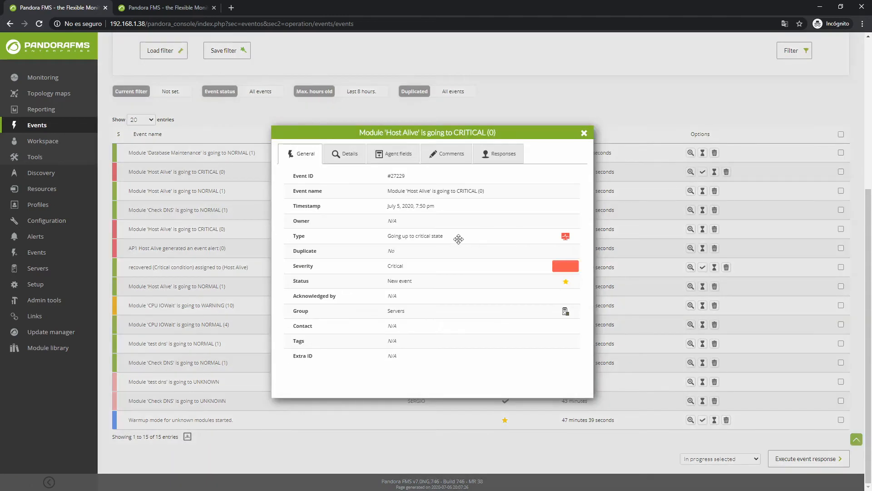
click(498, 153)
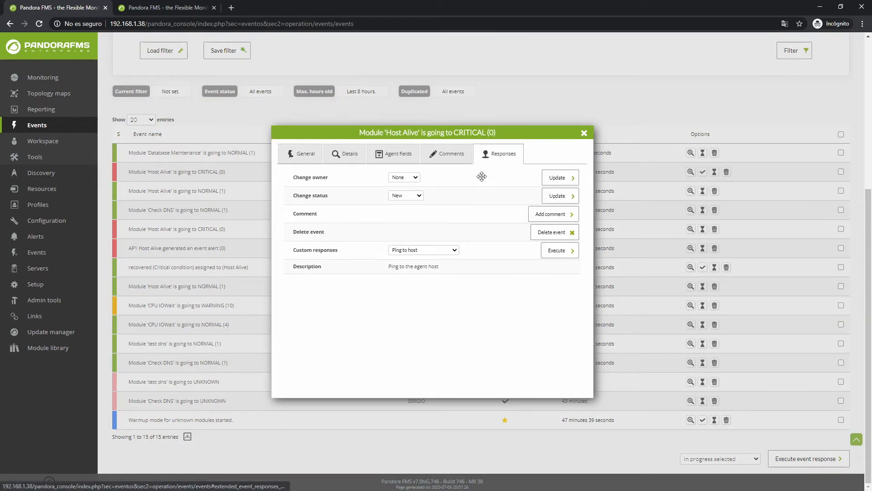
click(417, 196)
click(585, 133)
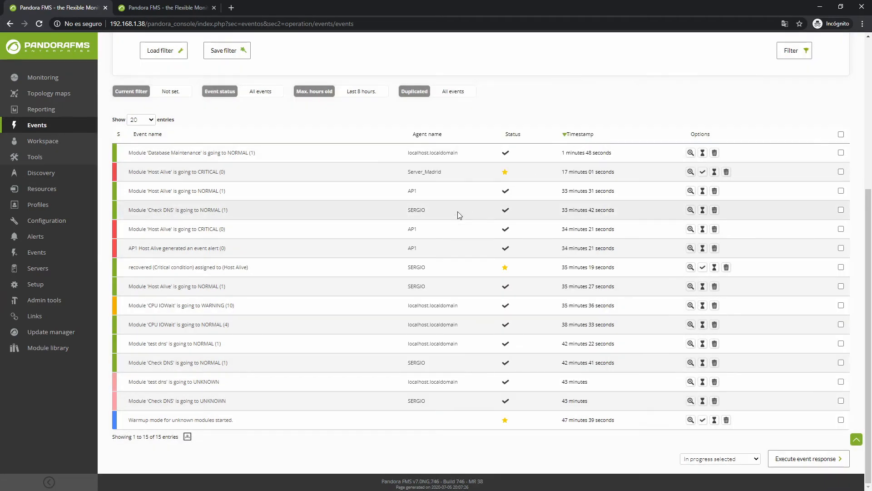
- Switch to a Secure Shell session on the Pandora server and open /etc/pandora/pandora_server.conf in vim
click(230, 8)
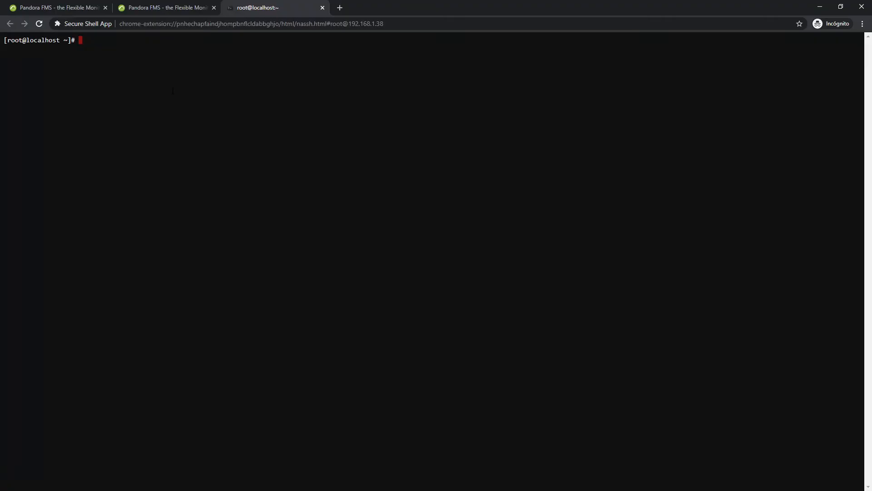
text(vim /etc/pand)
key(Tab)
text(pandora_server.conf)
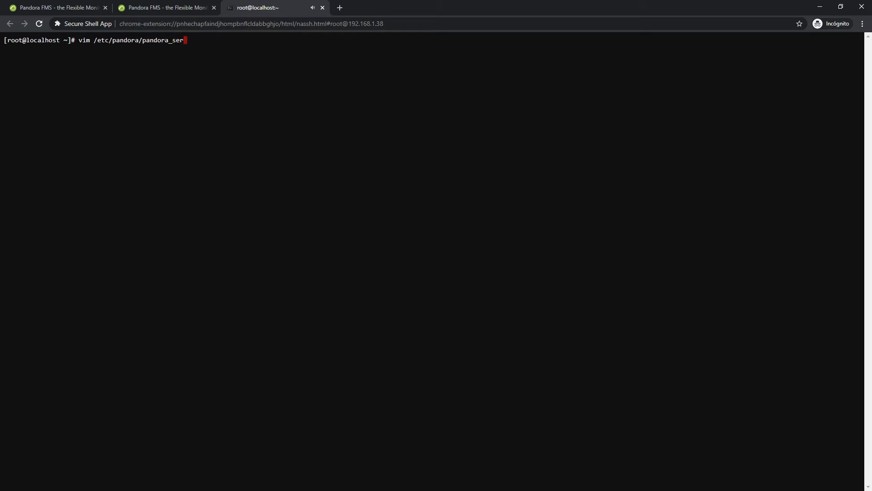
key(Return)
- Search the configuration file for event_auto, examine the event_auto_validation line, and quit vim
text(/)
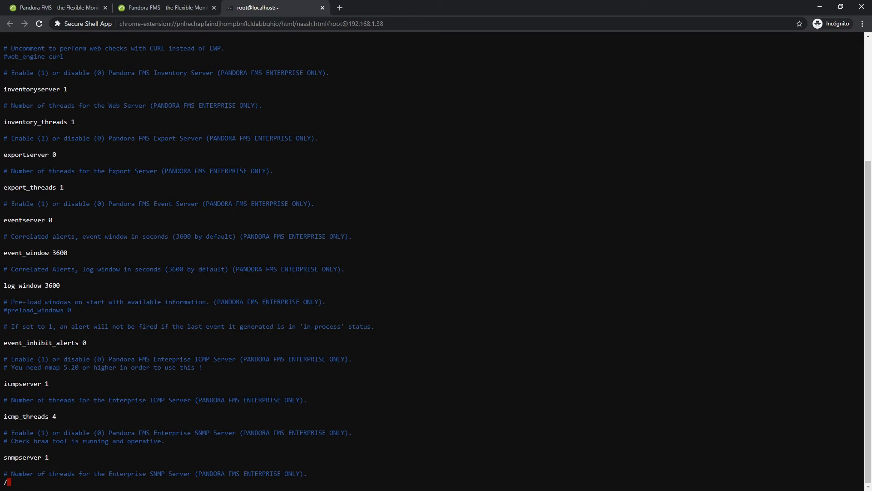
text(event_auto)
key(Return)
text(:noh)
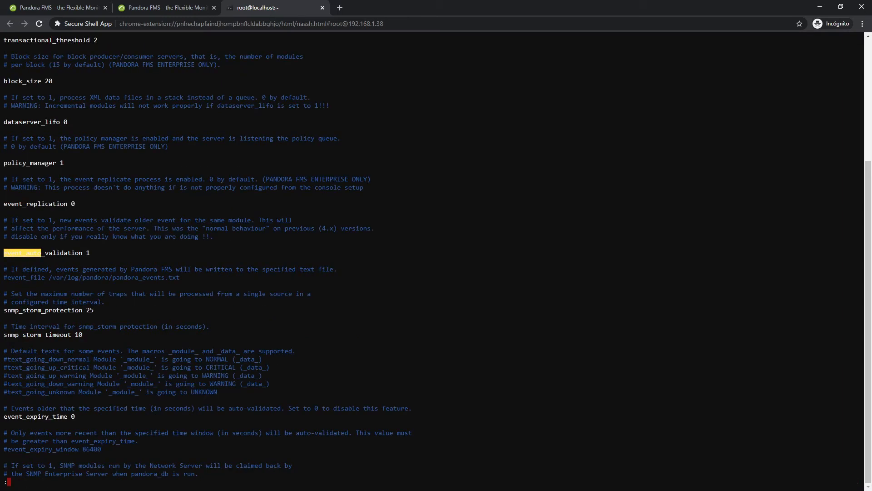
key(Return)
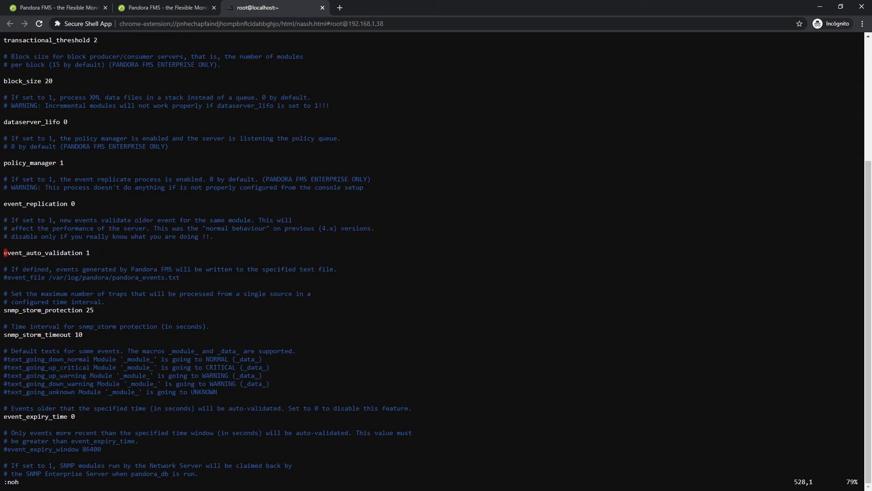
drag(56, 253, 97, 253)
text(:q)
key(Return)
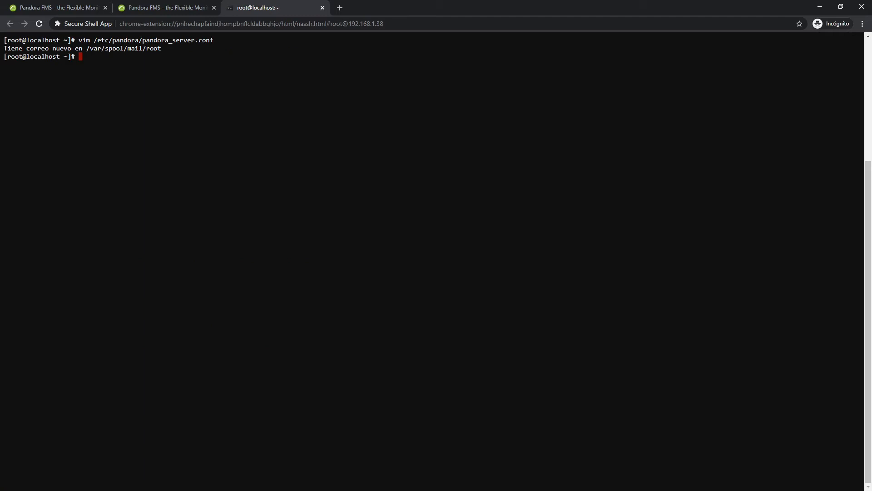
- In the Pandora console's visual styles setup, set the timestamp display option to Timestamp in rollover and save the configuration
click(46, 7)
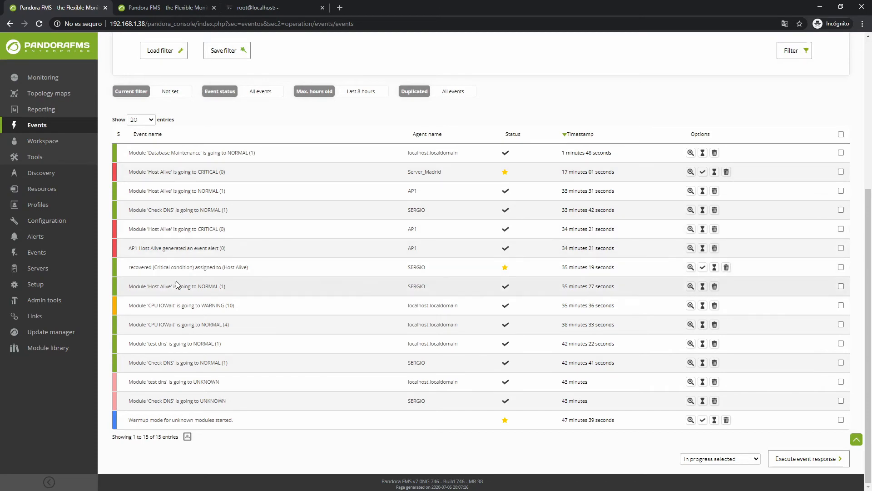
mouse_move(42, 284)
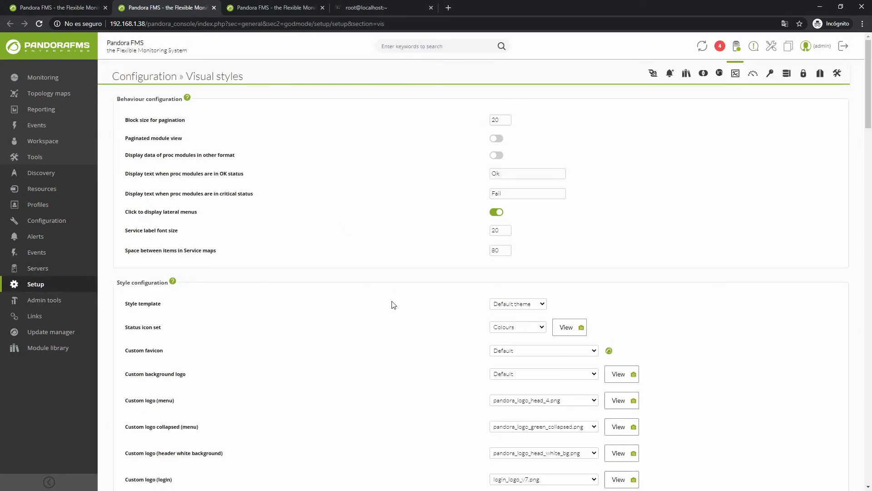
scroll(394, 304, down, 20)
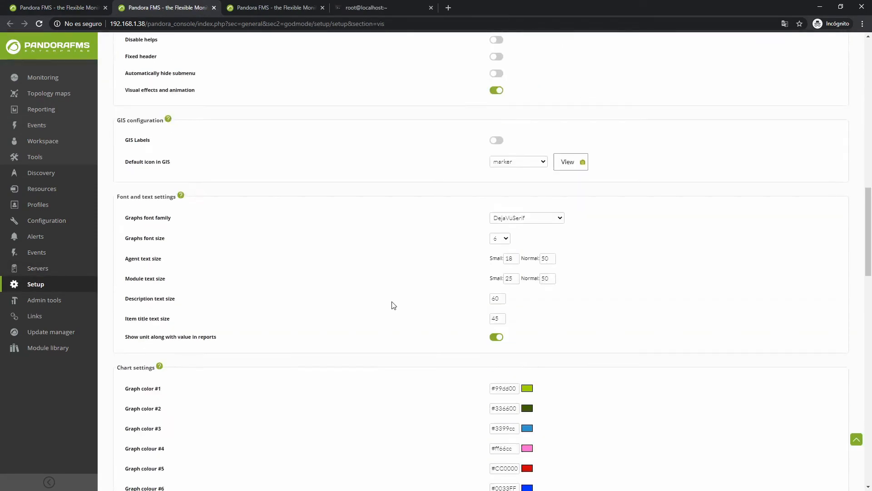
scroll(393, 305, down, 3)
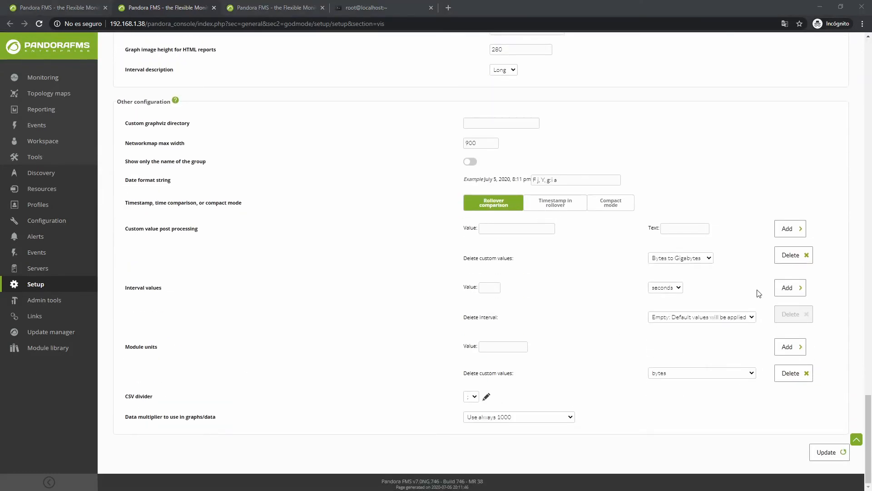
click(548, 205)
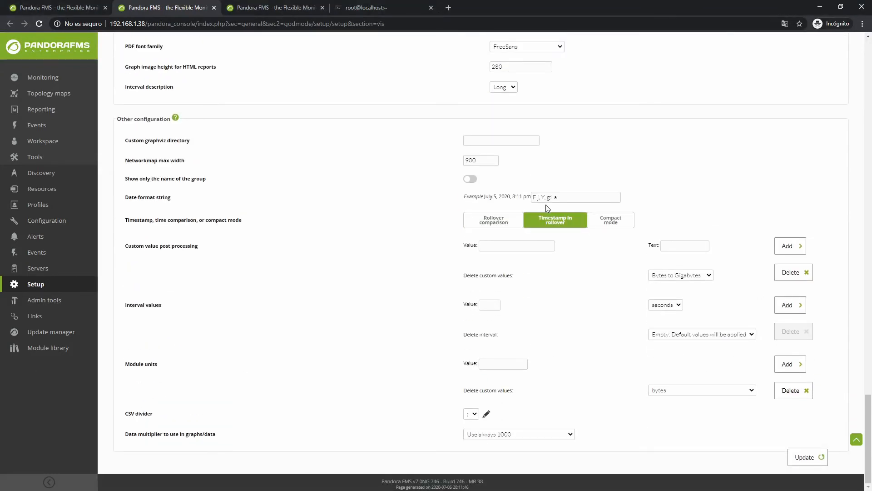
click(804, 457)
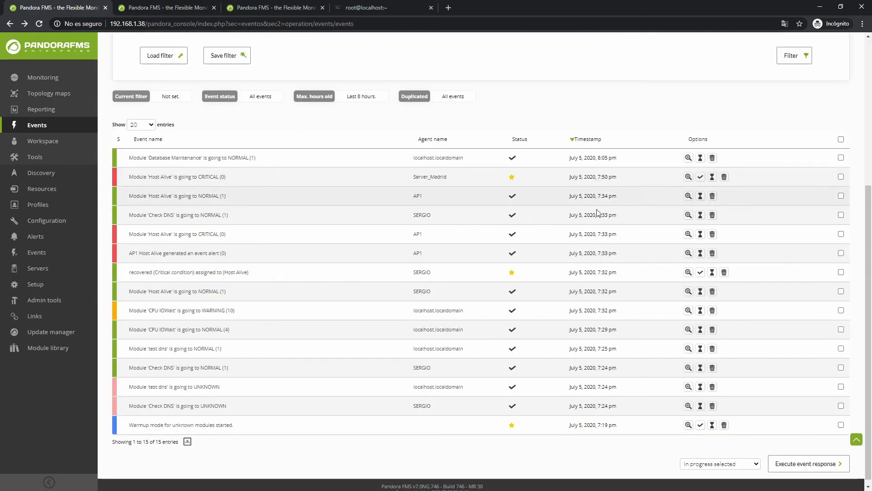
- Set the timestamp display option in the visual styles setup to Rollover comparison and save the configuration
click(178, 9)
scroll(471, 349, down, 20)
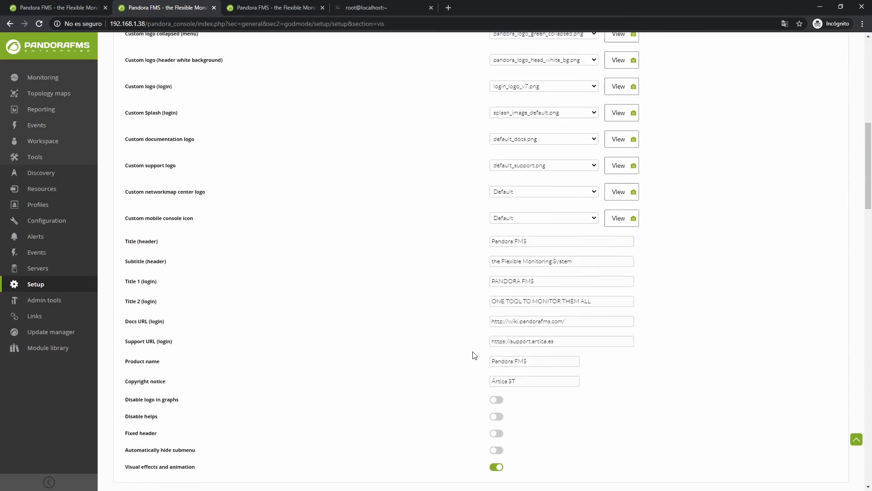
scroll(475, 336, down, 15)
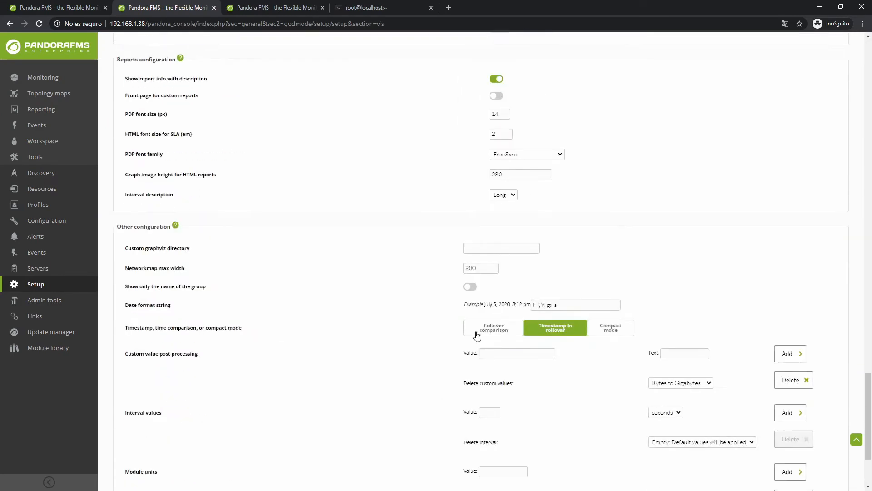
click(471, 237)
click(804, 457)
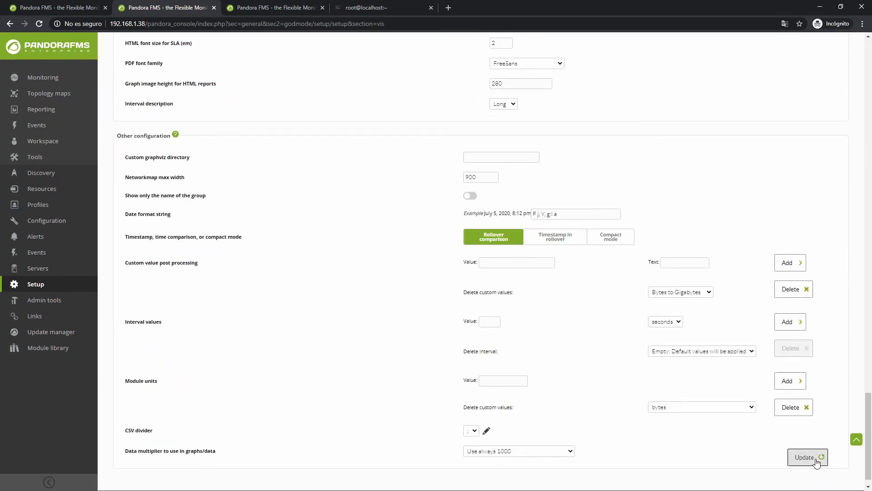
- Return to the event list, open AP1's 'Host Alive' critical event, and examine its general information and agent and module details
click(71, 6)
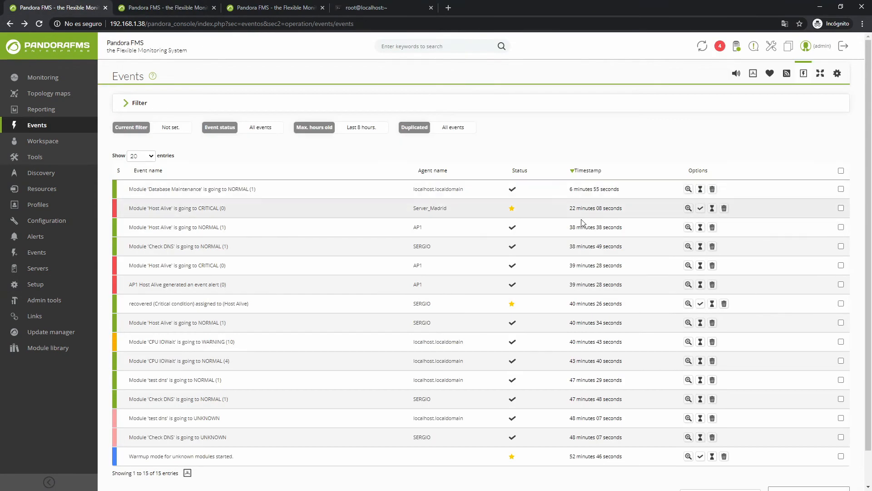
click(689, 190)
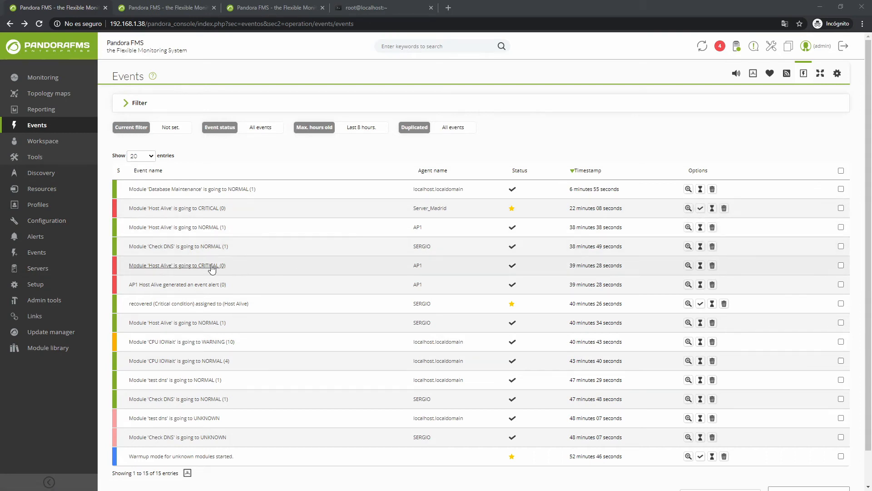
click(688, 266)
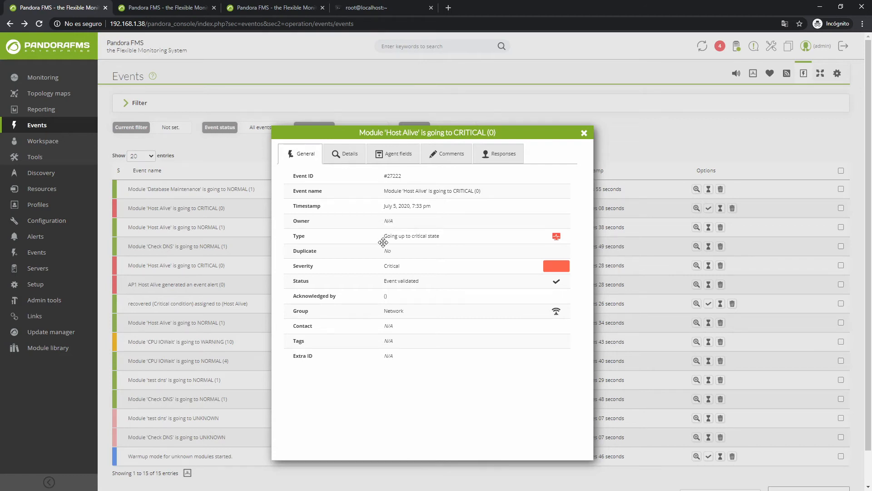
click(349, 157)
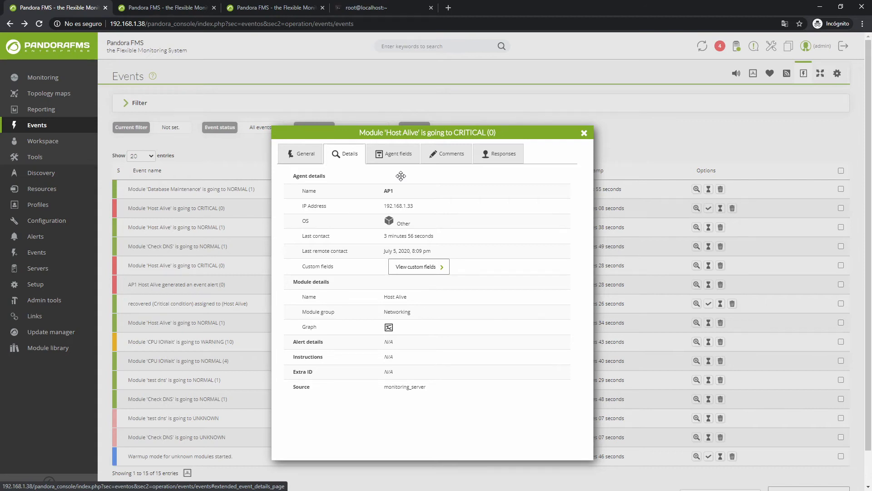
- View the event's Host Alive module graph in an enlarged window with a time range of 1 week, and close it
click(389, 328)
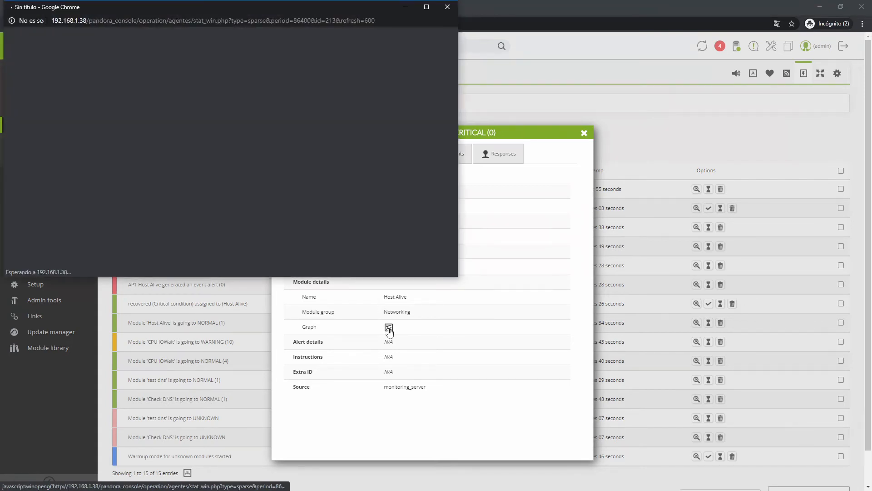
drag(454, 276, 470, 386)
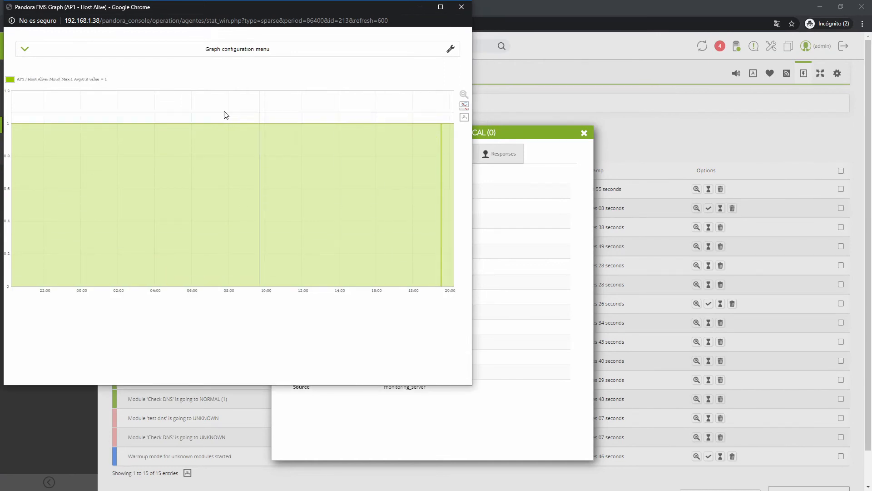
click(24, 49)
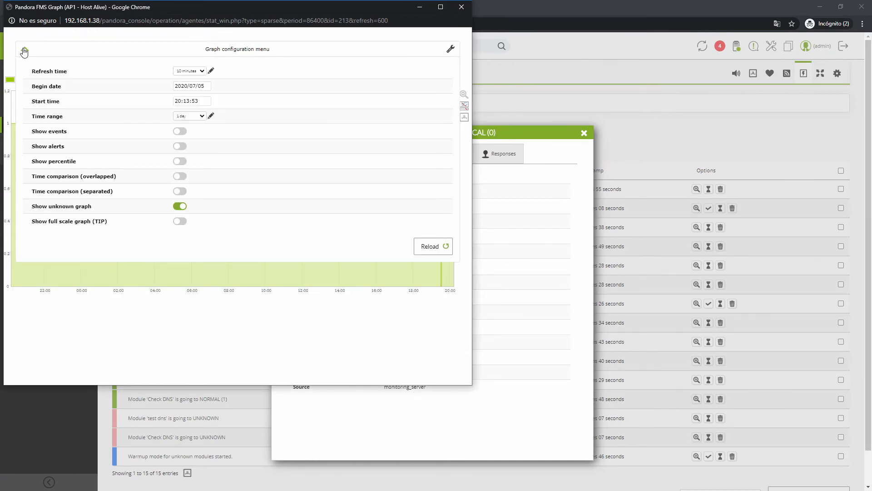
click(200, 117)
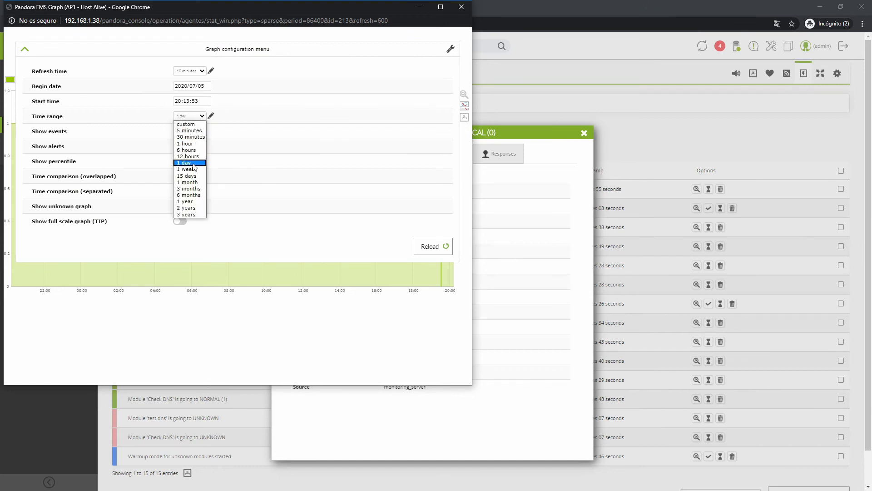
click(189, 169)
click(441, 247)
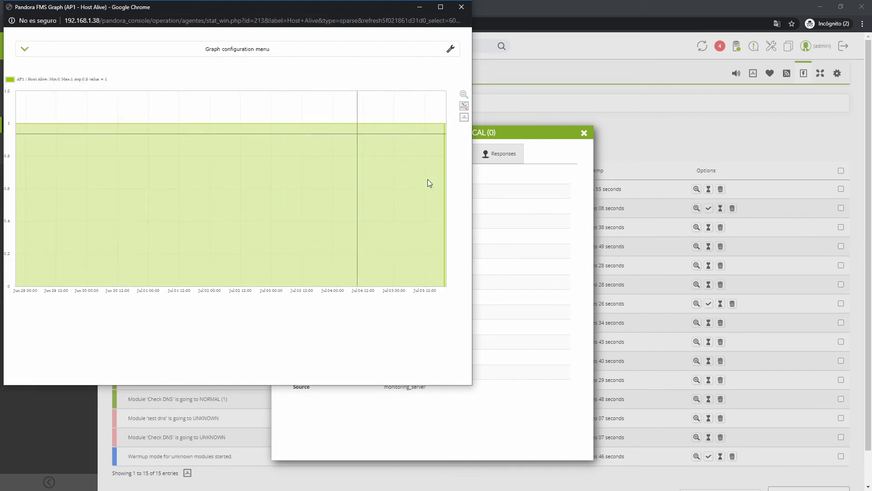
click(461, 7)
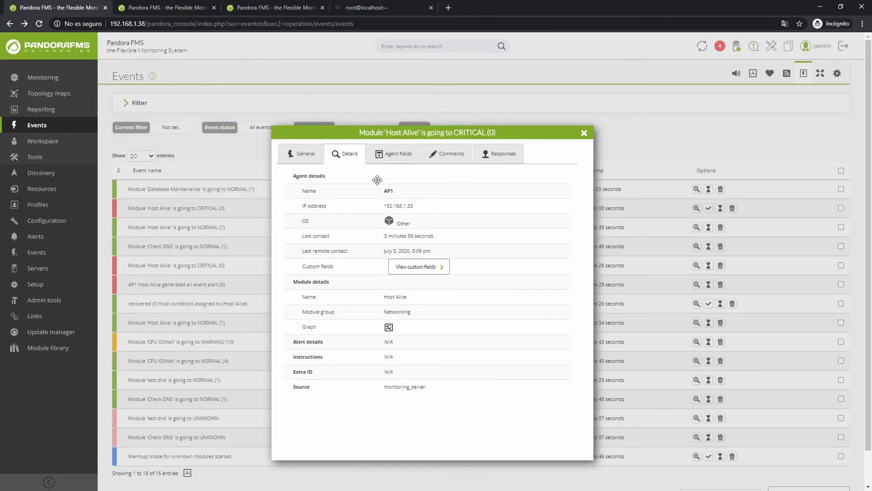
- Write Review Agent as the comment text for AP1's 'Host Alive' critical event, and open the event's response options
click(393, 153)
click(441, 157)
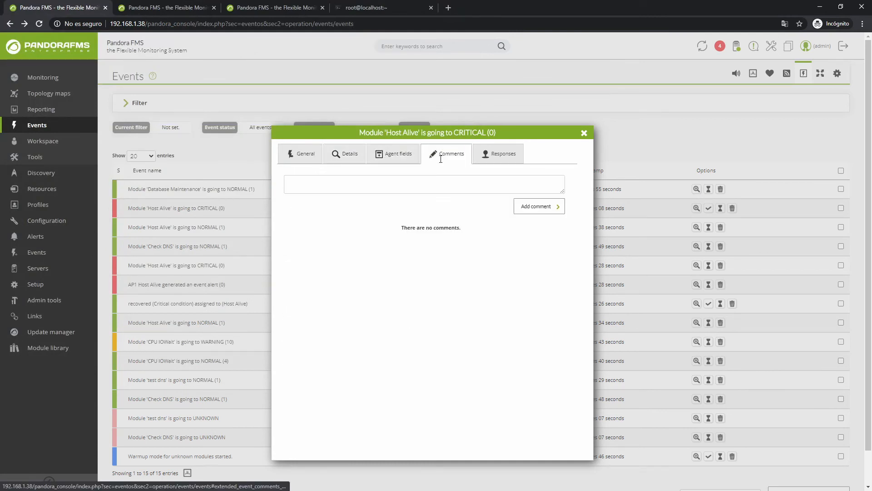
click(418, 185)
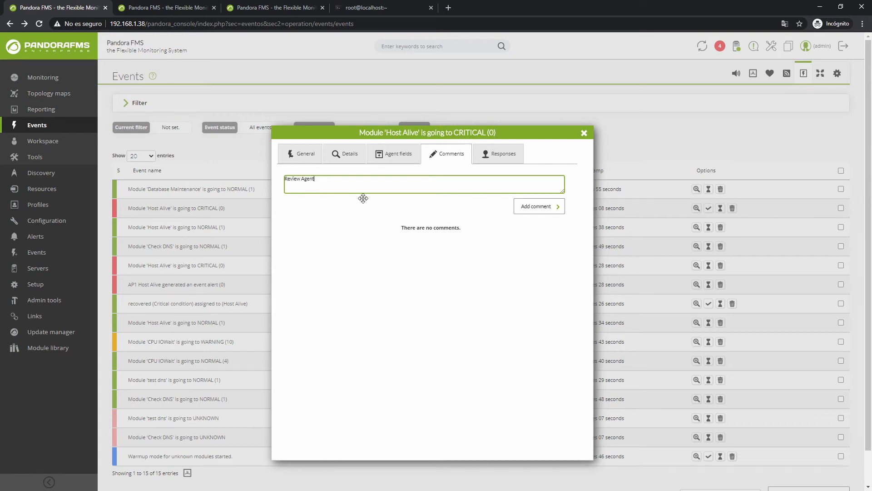
click(506, 155)
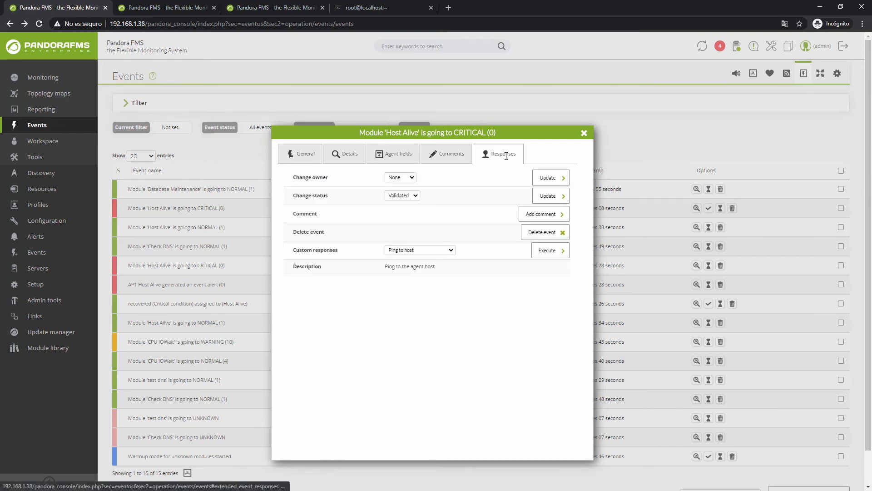
- Choose Pandora as the event's new owner and In process as its new status, and review the available custom responses
click(410, 177)
click(401, 200)
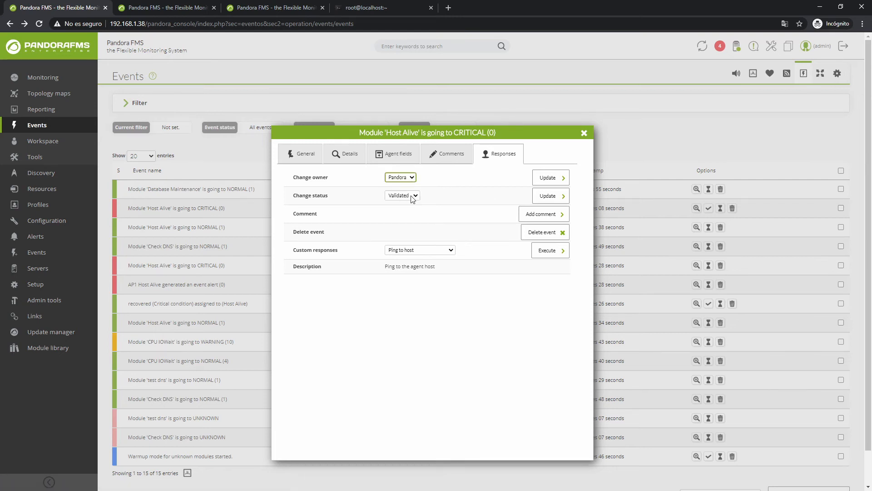
click(413, 196)
click(412, 218)
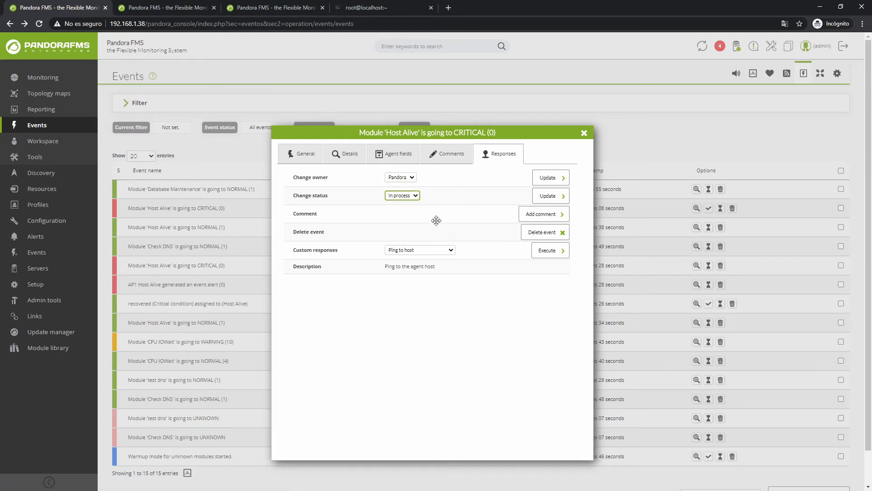
click(444, 253)
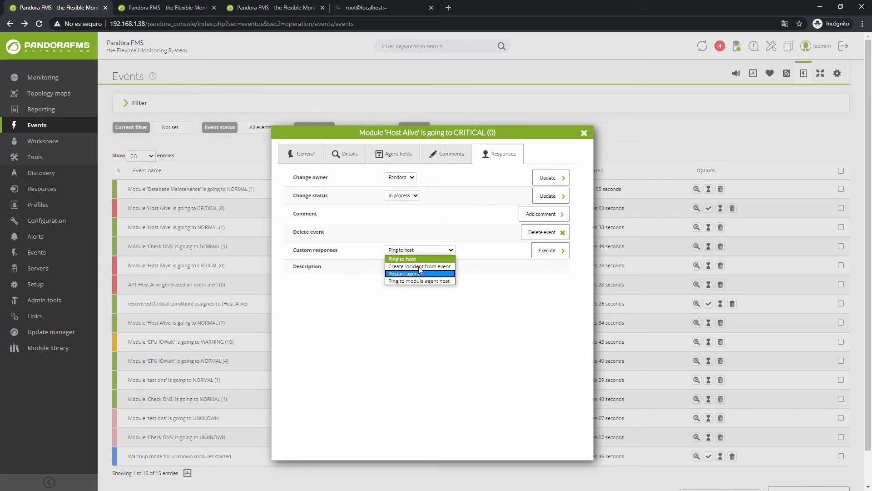
click(451, 251)
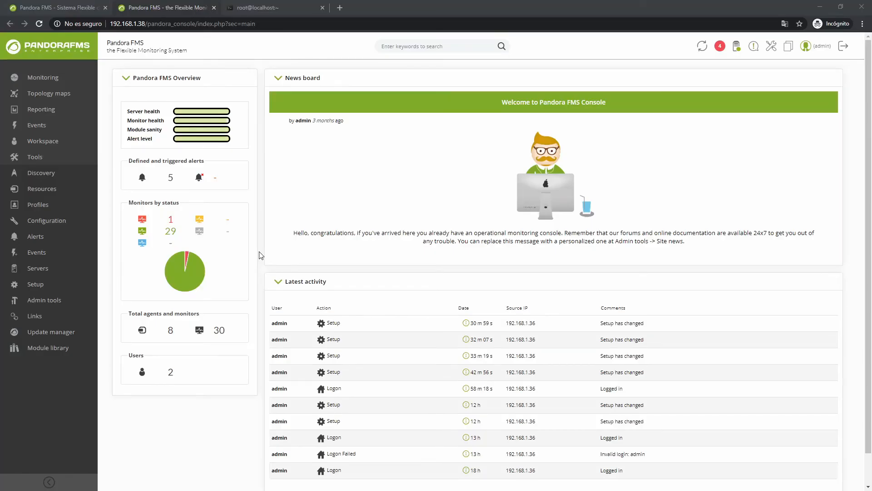
- Open the Last24h event filter and examine its event type choices, event status choices and remaining filter criteria
click(68, 254)
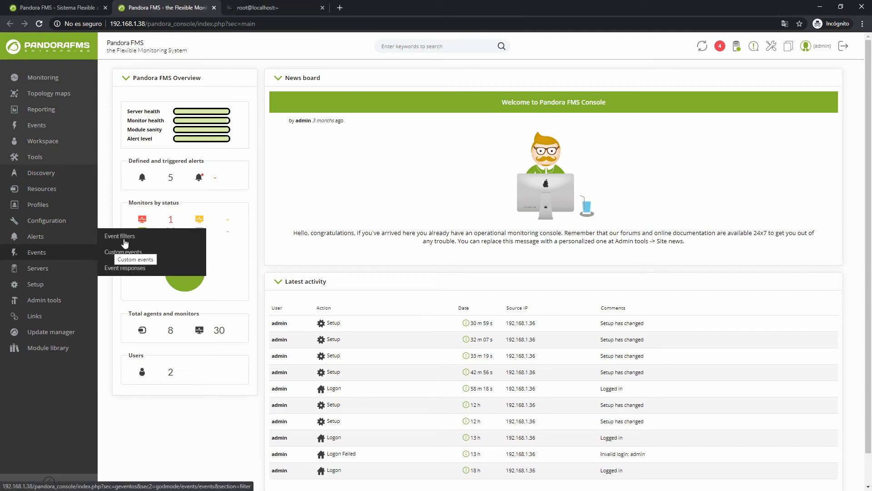
click(156, 239)
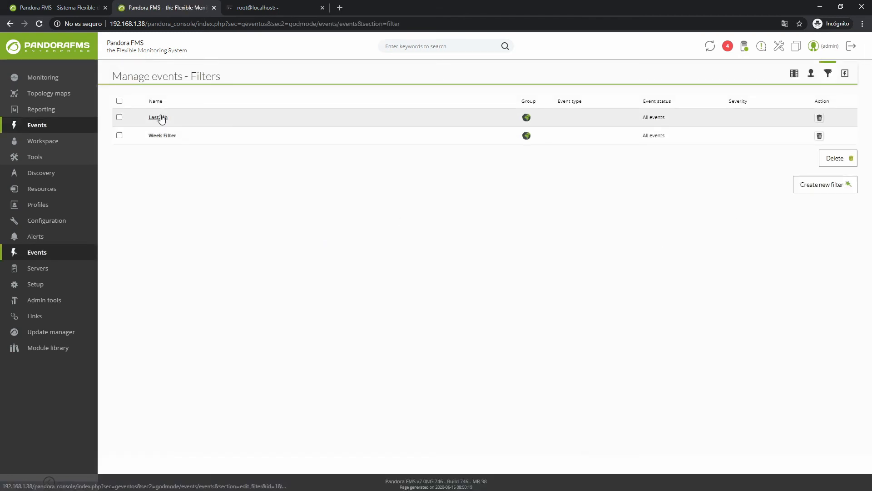
click(160, 117)
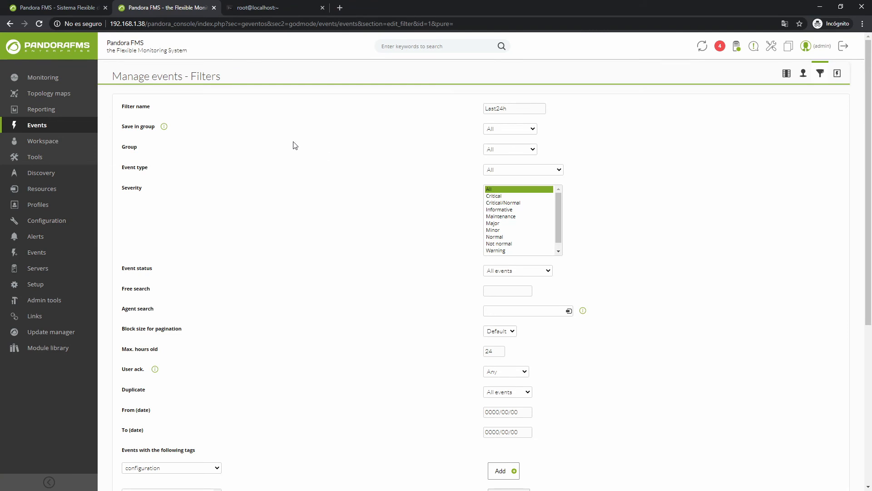
click(554, 173)
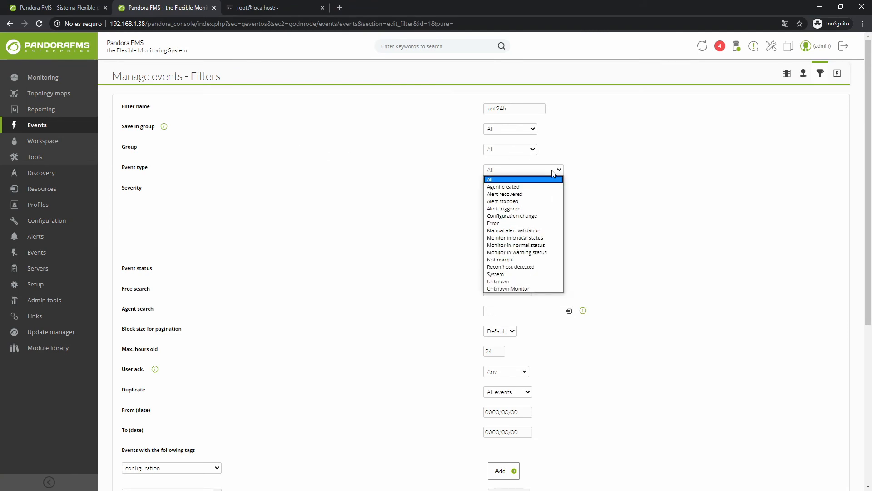
click(554, 173)
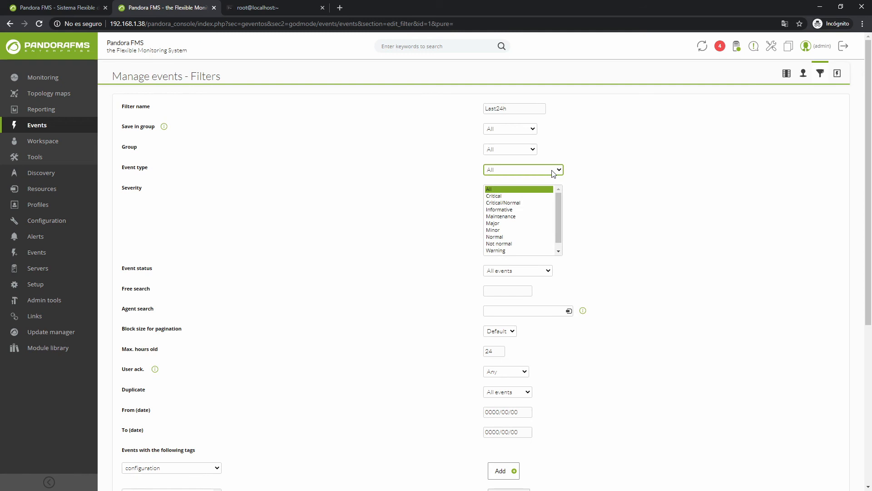
click(547, 272)
click(548, 272)
scroll(493, 343, down, 1)
scroll(487, 320, down, 3)
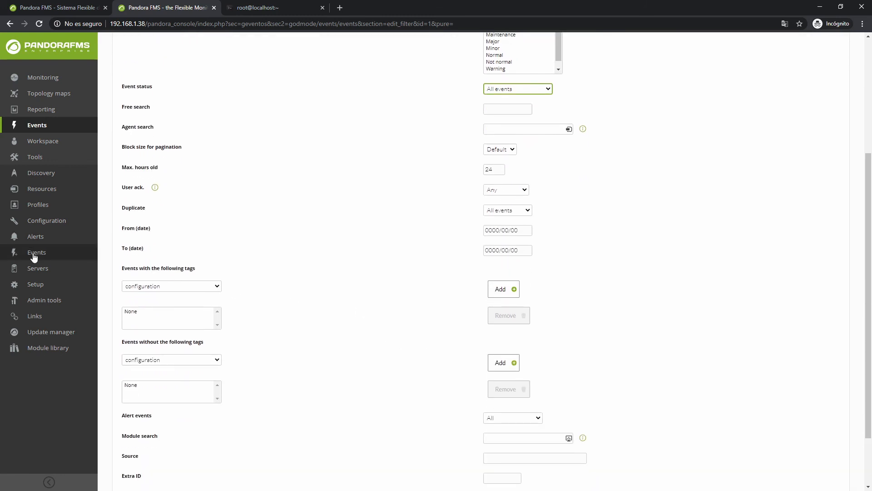
- Open the custom event fields and add Event Id, Module Name and Comment to the selected fields
mouse_move(34, 257)
click(121, 254)
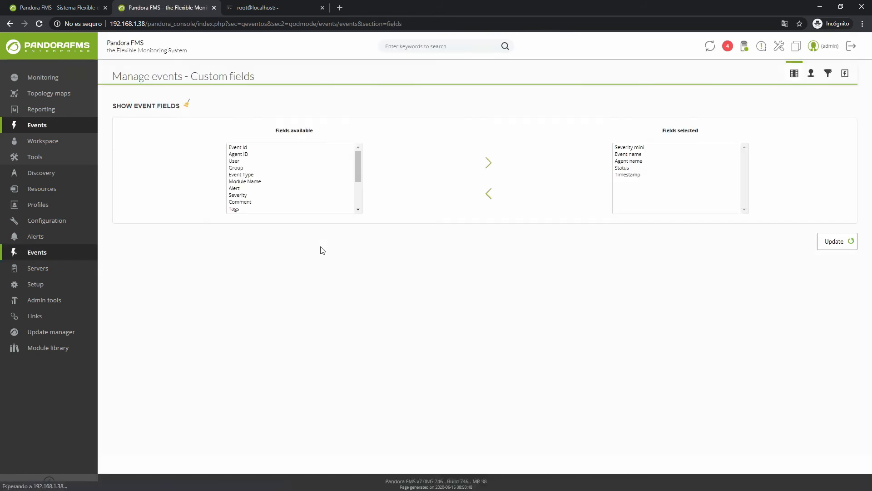
click(252, 148)
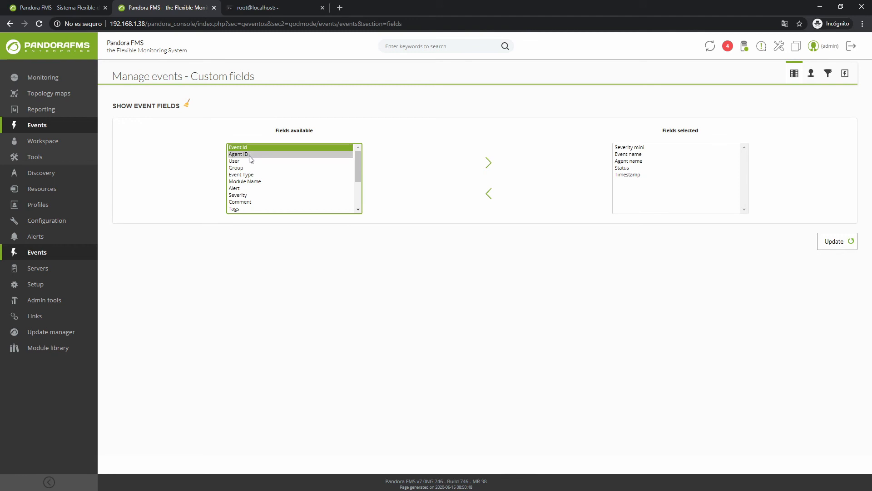
ctrl+click(255, 181)
ctrl+click(254, 202)
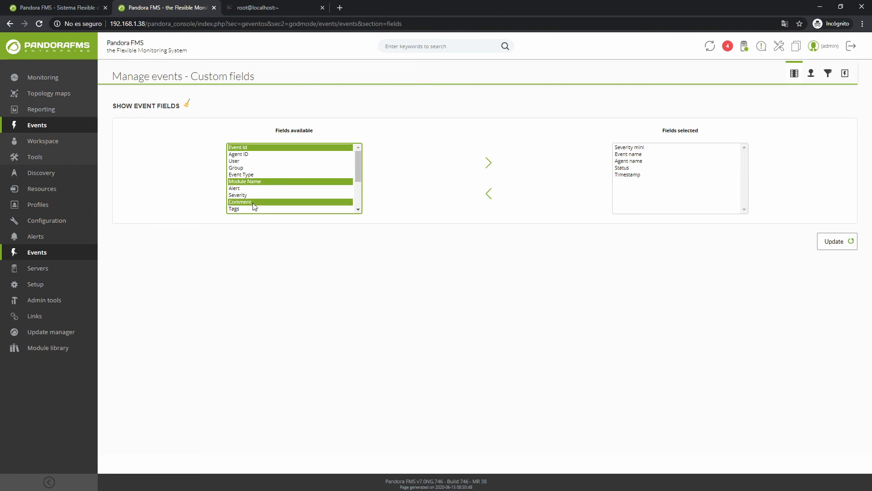
click(489, 162)
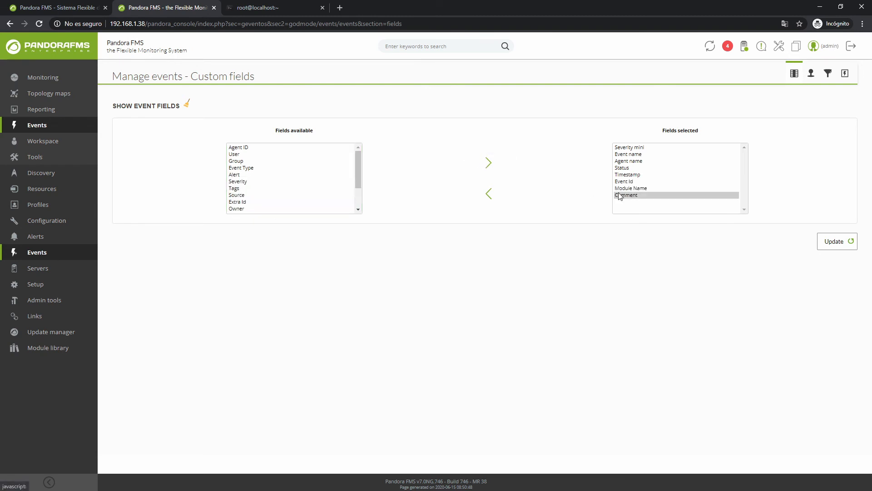
- Remove Comment, Module Name and Event Id from the selected event fields
click(627, 194)
ctrl+click(625, 187)
ctrl+click(625, 181)
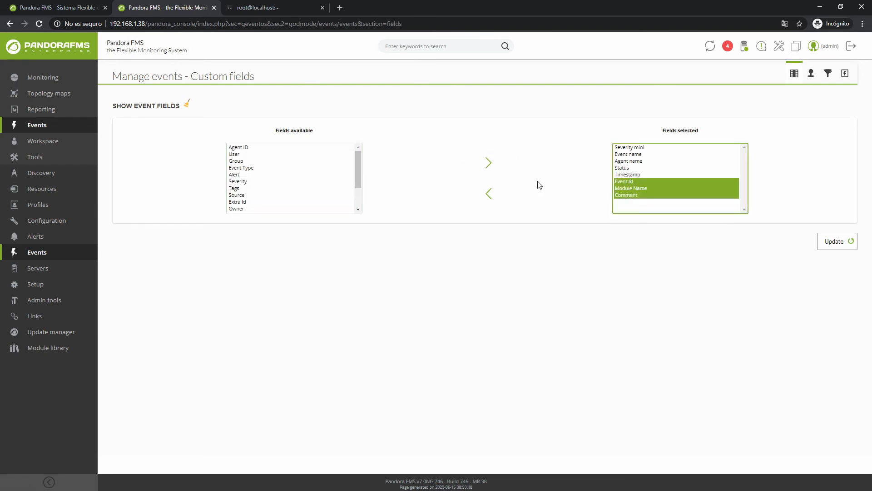
click(486, 193)
- Open the event responses, examine the settings of the 'Create incident from event' response, and return to the response list
mouse_move(86, 251)
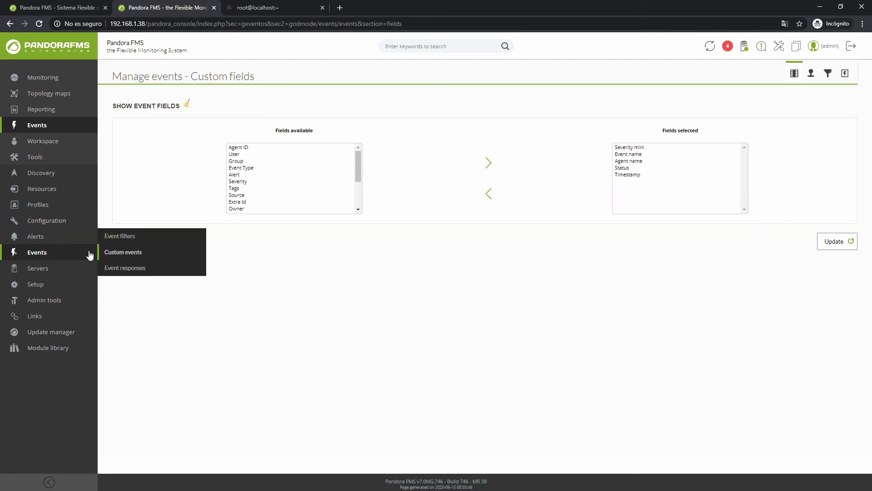
click(129, 268)
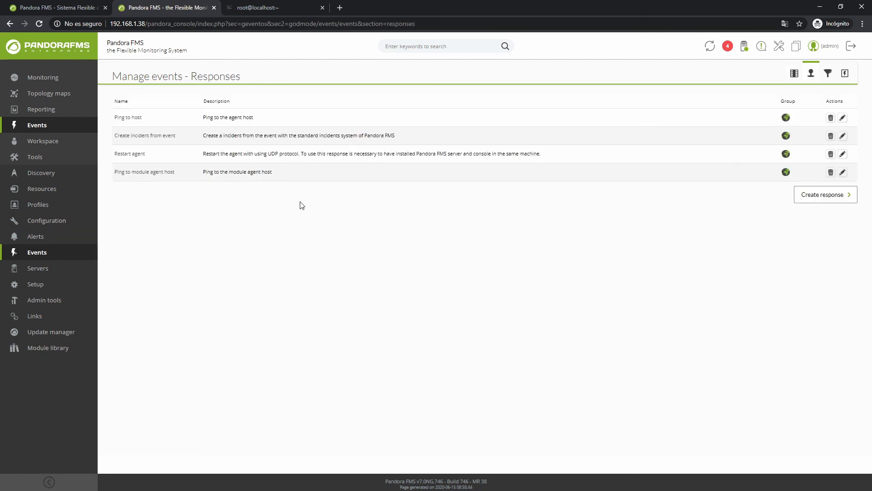
click(843, 136)
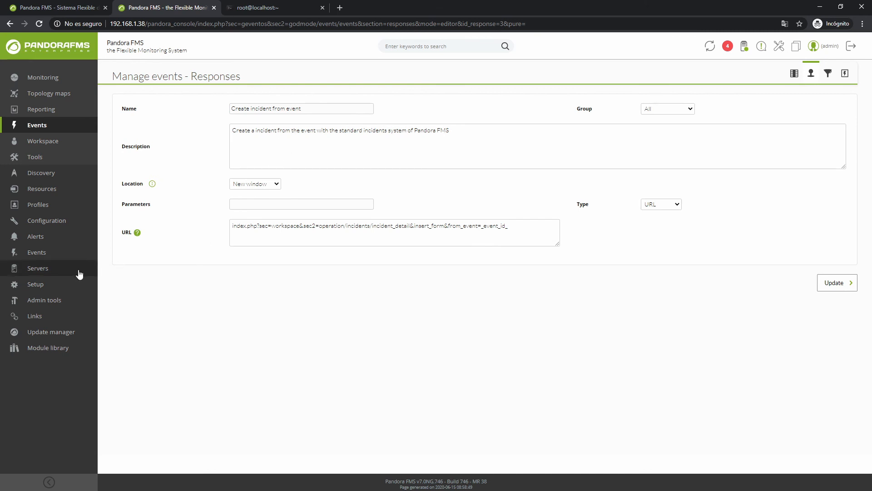
mouse_move(54, 253)
click(122, 268)
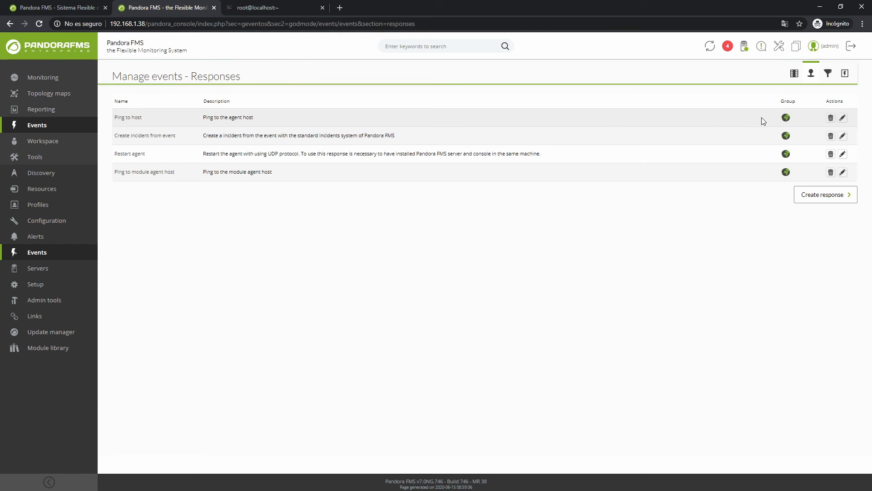
- Open the 'Ping to host' response and read the help on the macros accepted in its command, closing the help when done
click(842, 118)
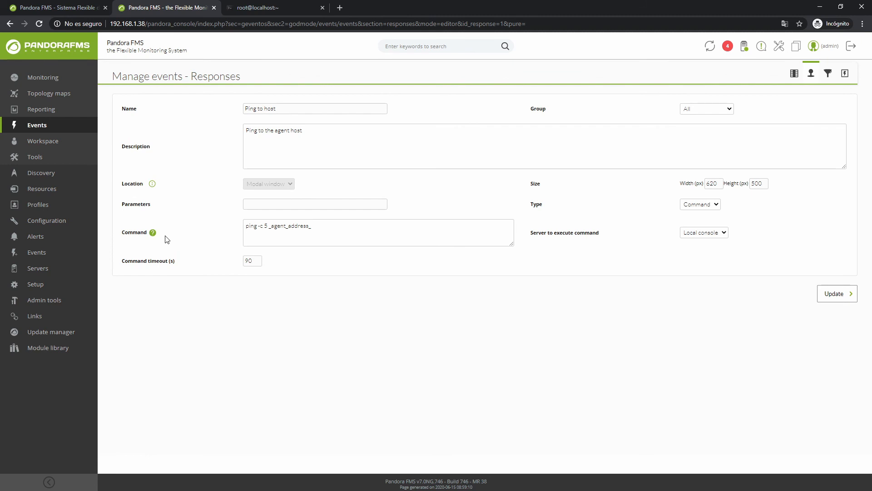
click(153, 233)
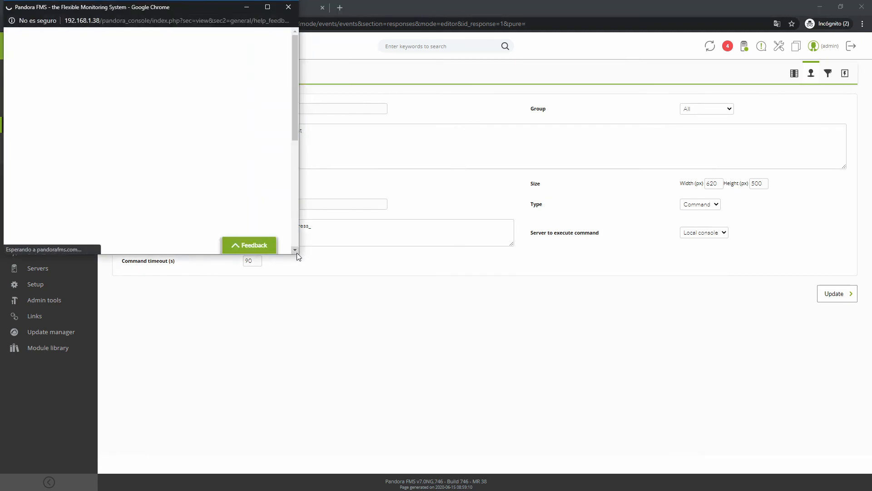
drag(297, 256, 338, 396)
scroll(207, 282, down, 1)
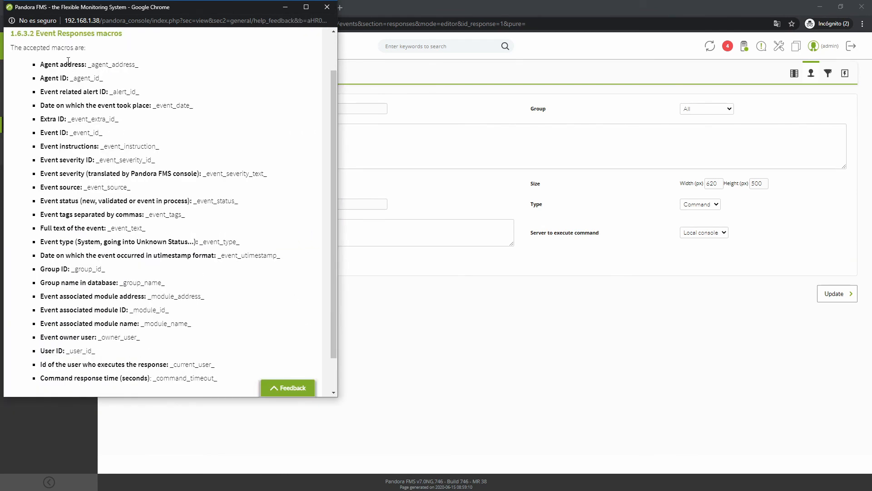
click(327, 7)
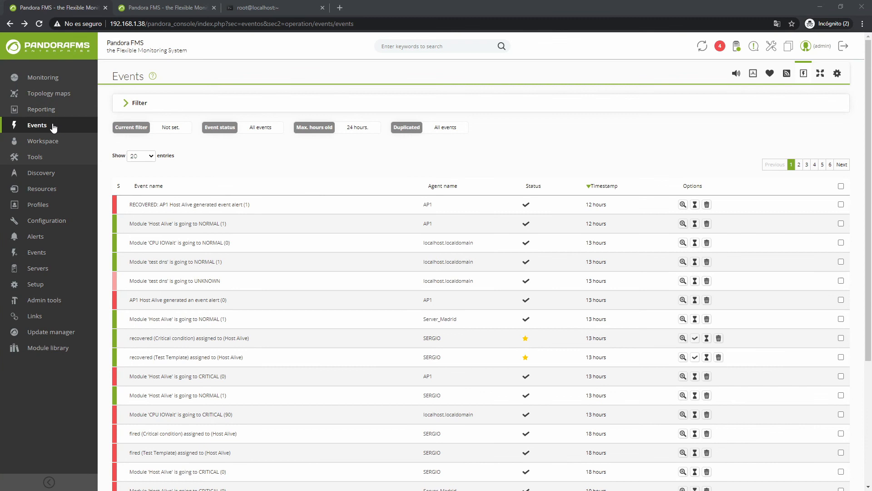
- Open the sound events console, exclude Monitor unknown and Monitor warning, and restrict it to agent AP1 with the group kept at All
mouse_move(53, 128)
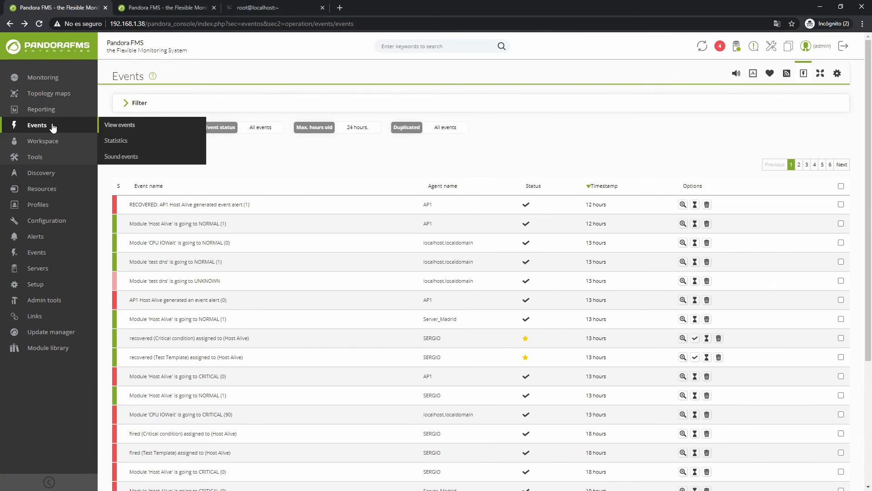
click(112, 157)
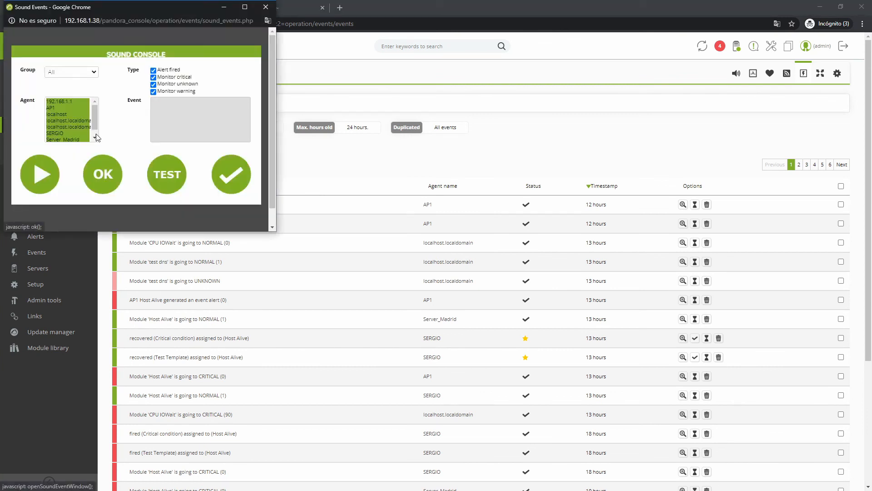
click(153, 84)
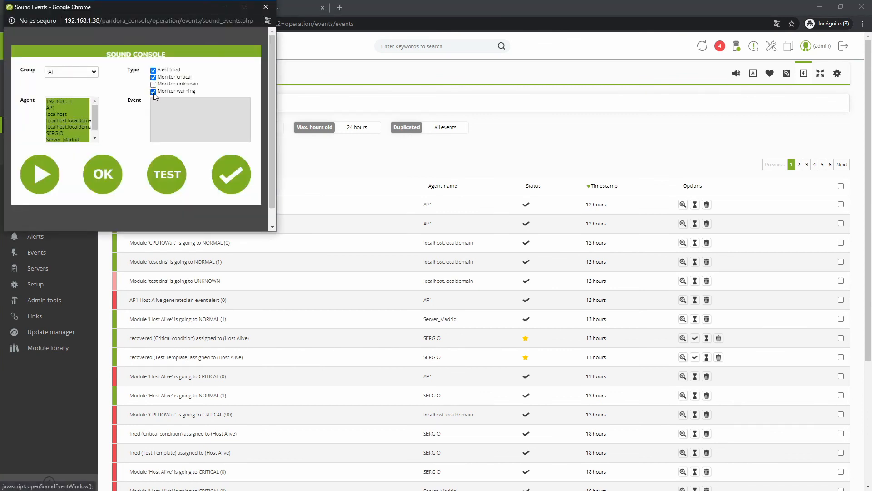
click(153, 92)
click(57, 108)
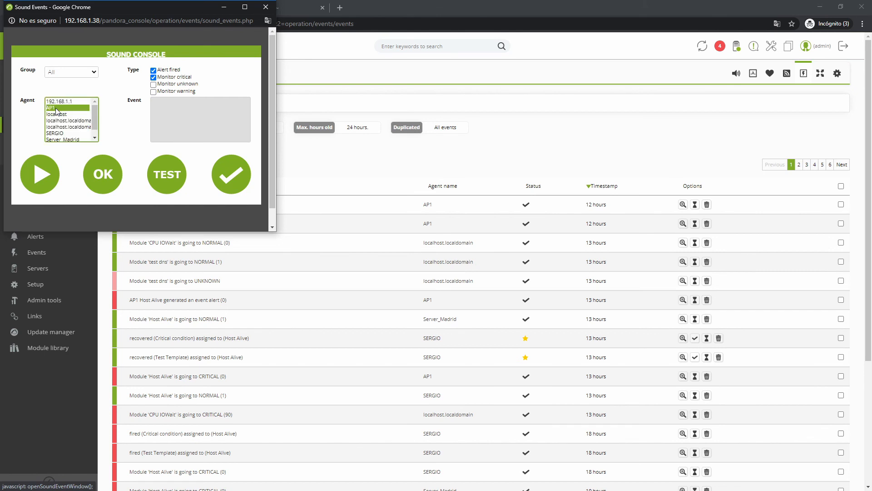
click(94, 72)
click(94, 73)
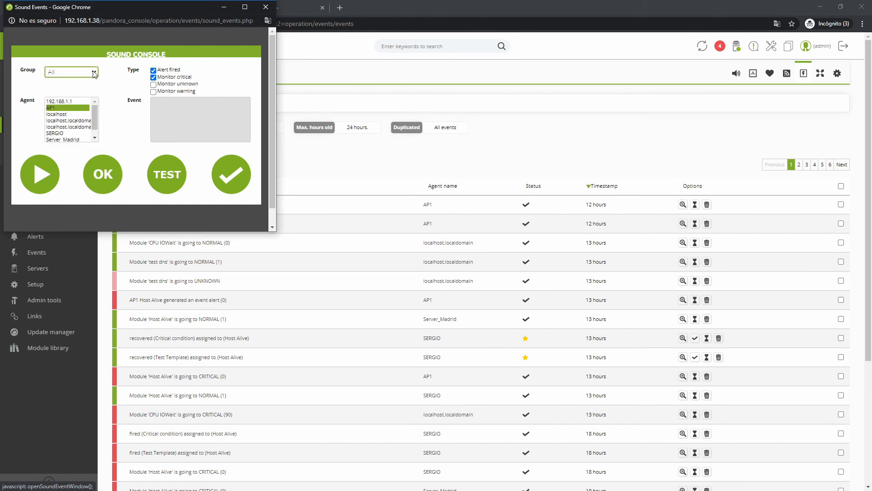
- Start sound event monitoring, acknowledge AP1's triggered Host Alive alert, and close the sound console
click(50, 180)
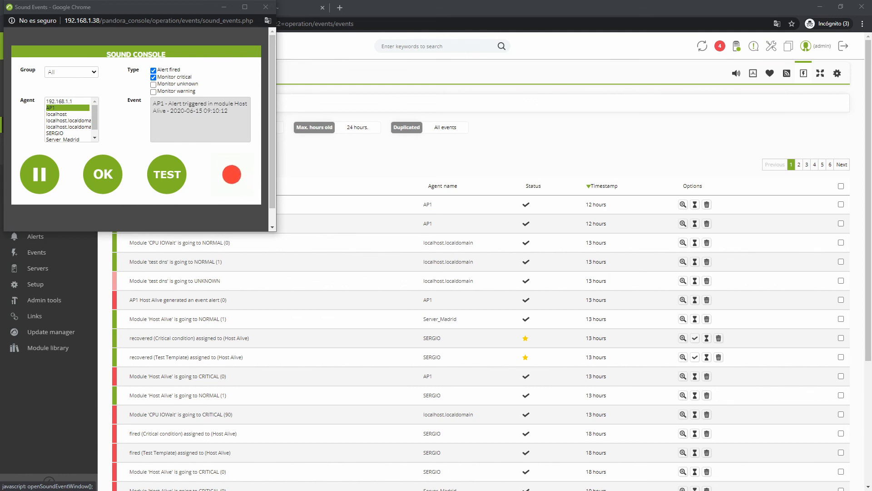
click(97, 176)
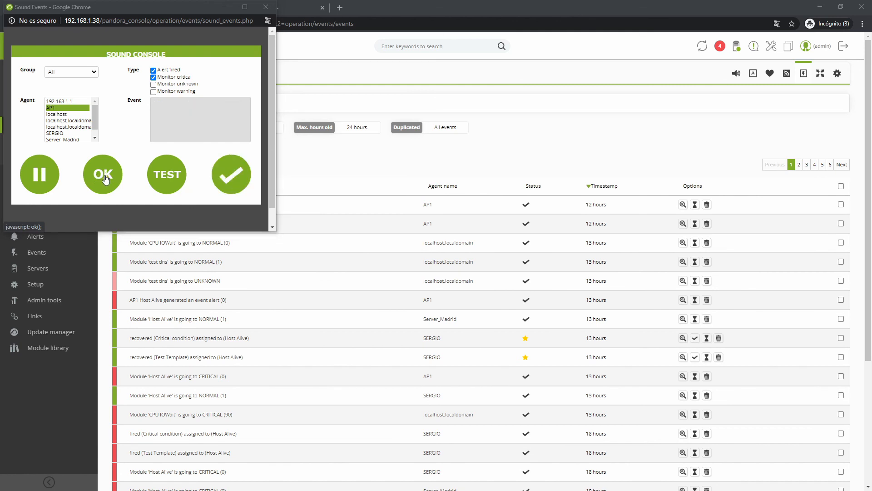
click(265, 8)
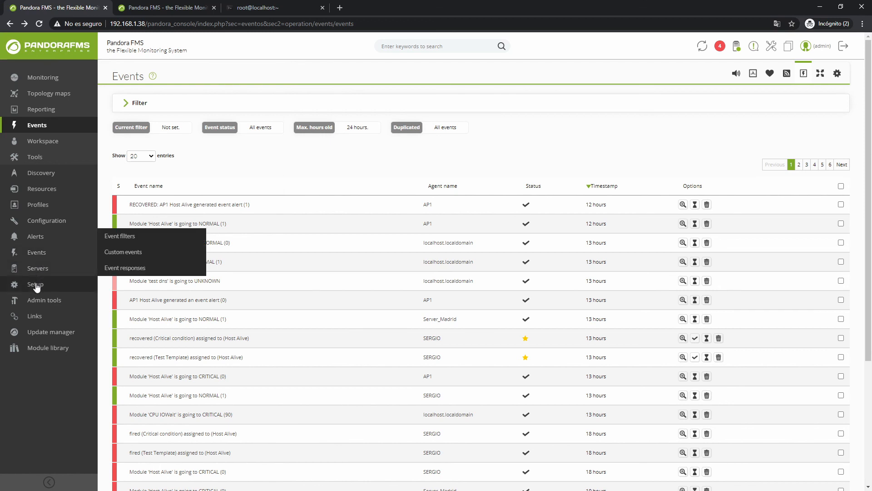
- Open the general setup and examine the event sound settings, including the sounds available for triggered alerts
mouse_move(39, 288)
mouse_move(155, 254)
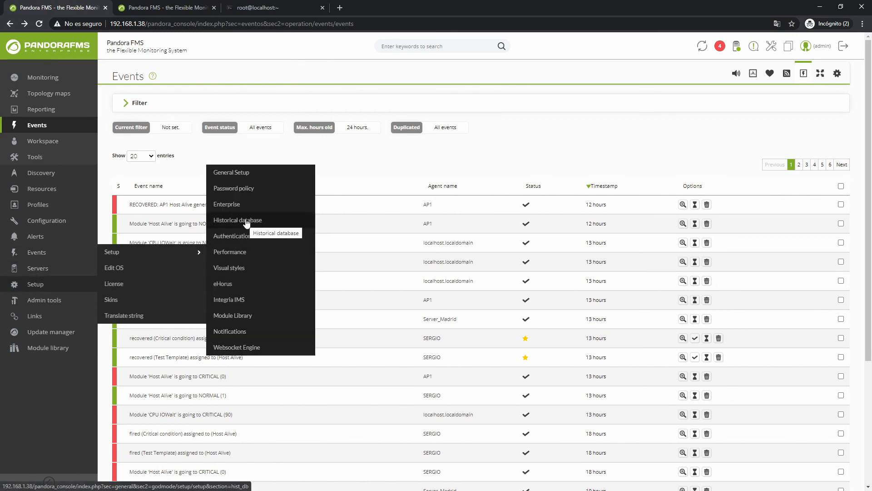
click(243, 173)
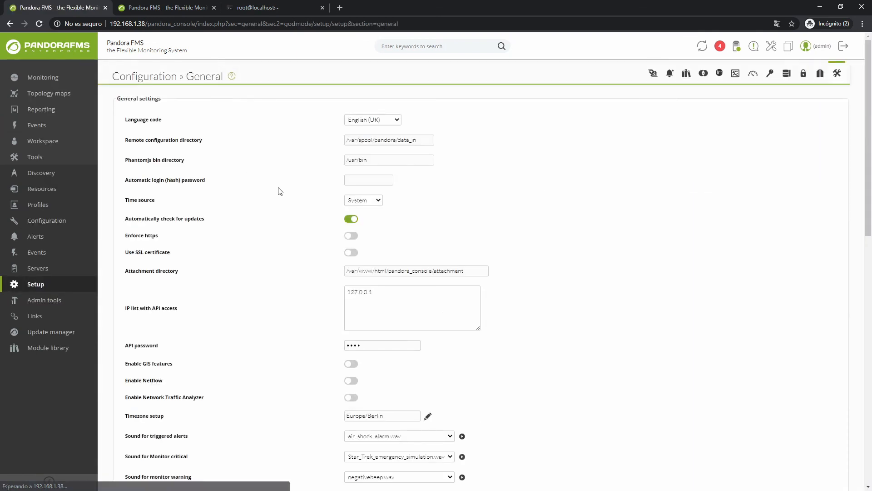
scroll(288, 201, down, 5)
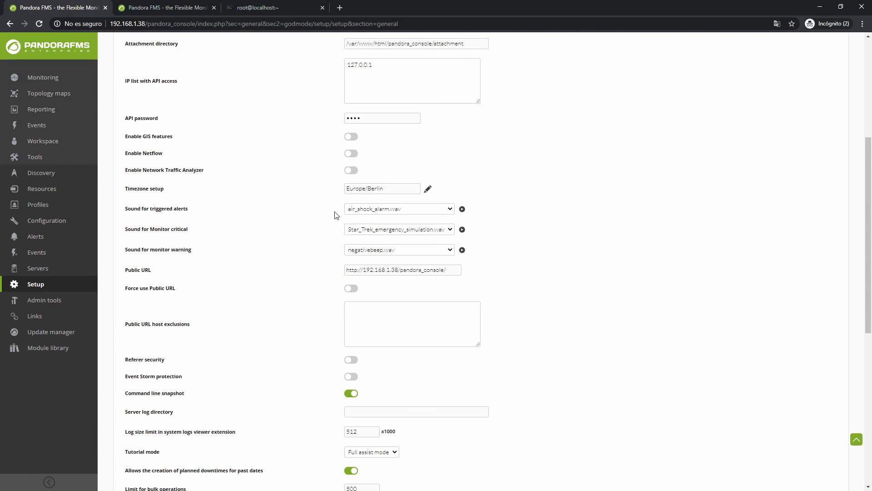
click(451, 209)
click(452, 210)
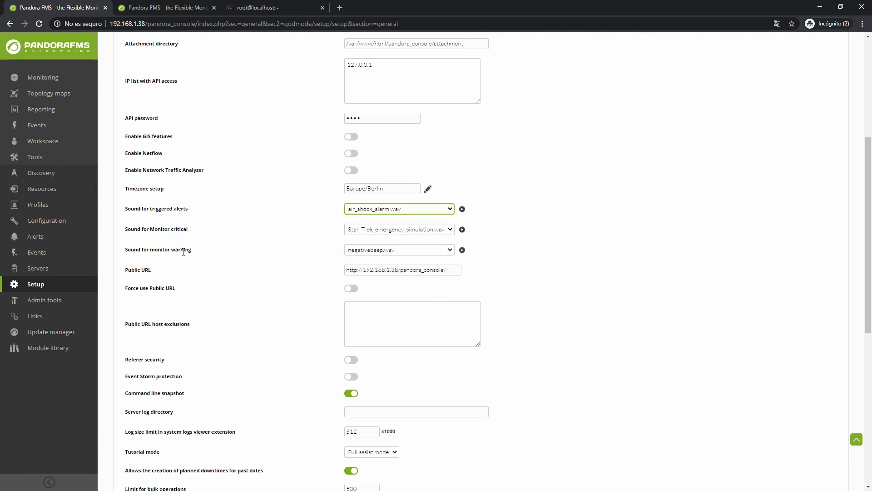